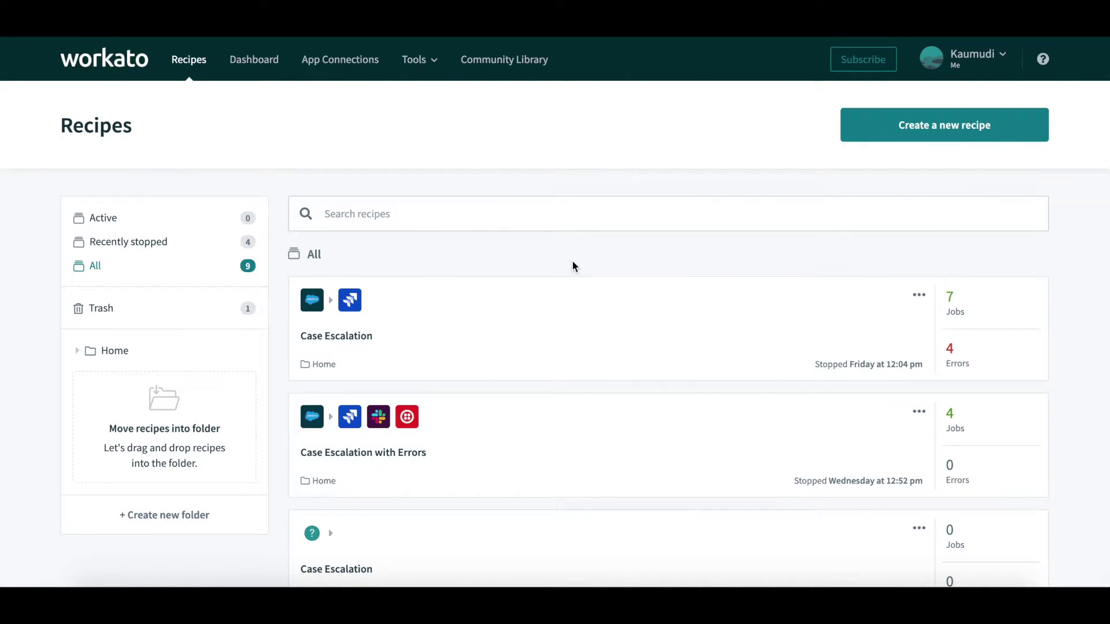
- Create a new lookup table named 'Salesforce to JIRA Status' and choose to set it up manually
left_click(429, 63)
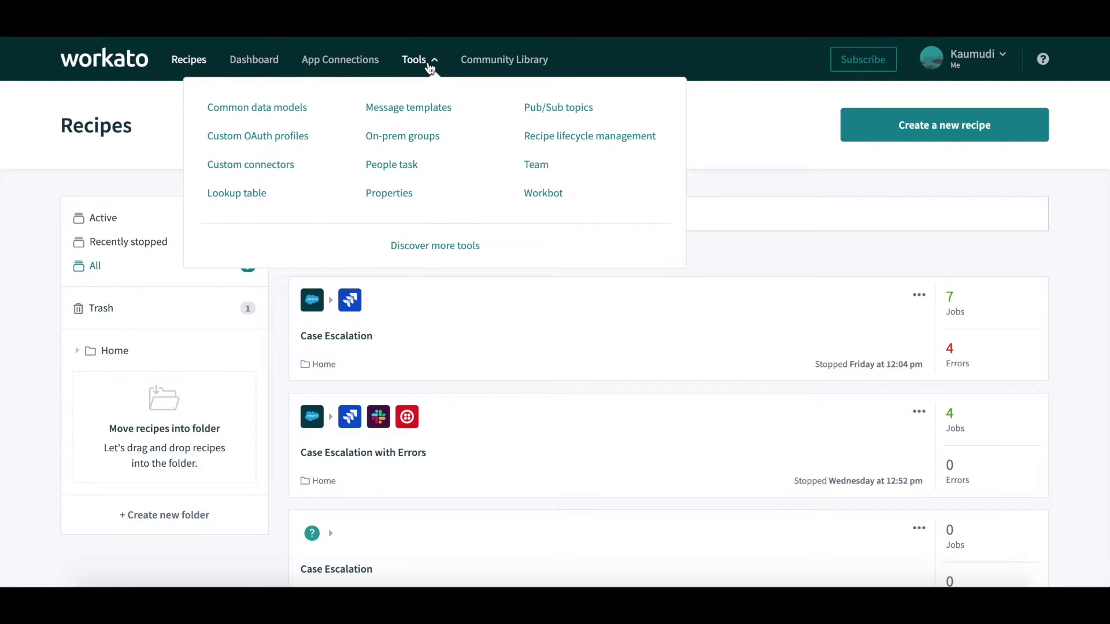
left_click(258, 191)
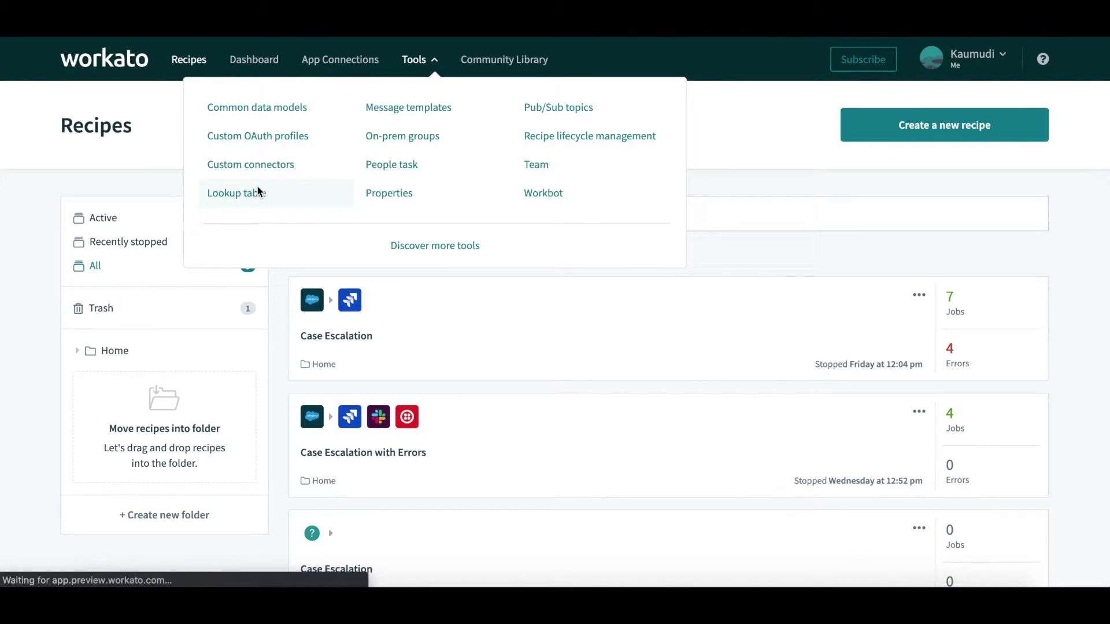
left_click(899, 134)
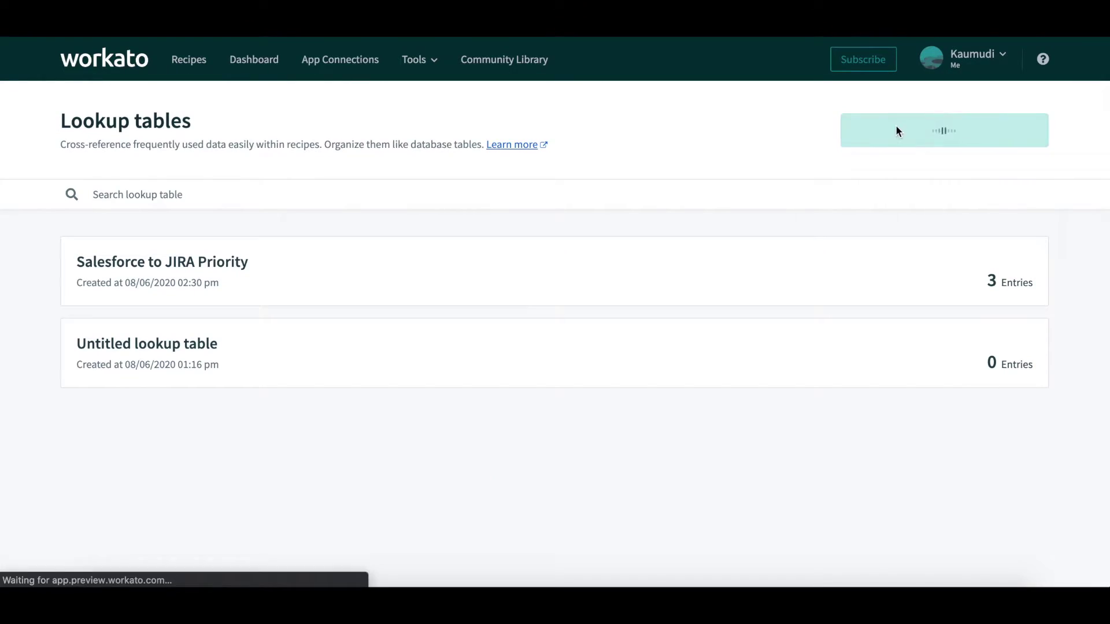
scroll(773, 243, "down", 1)
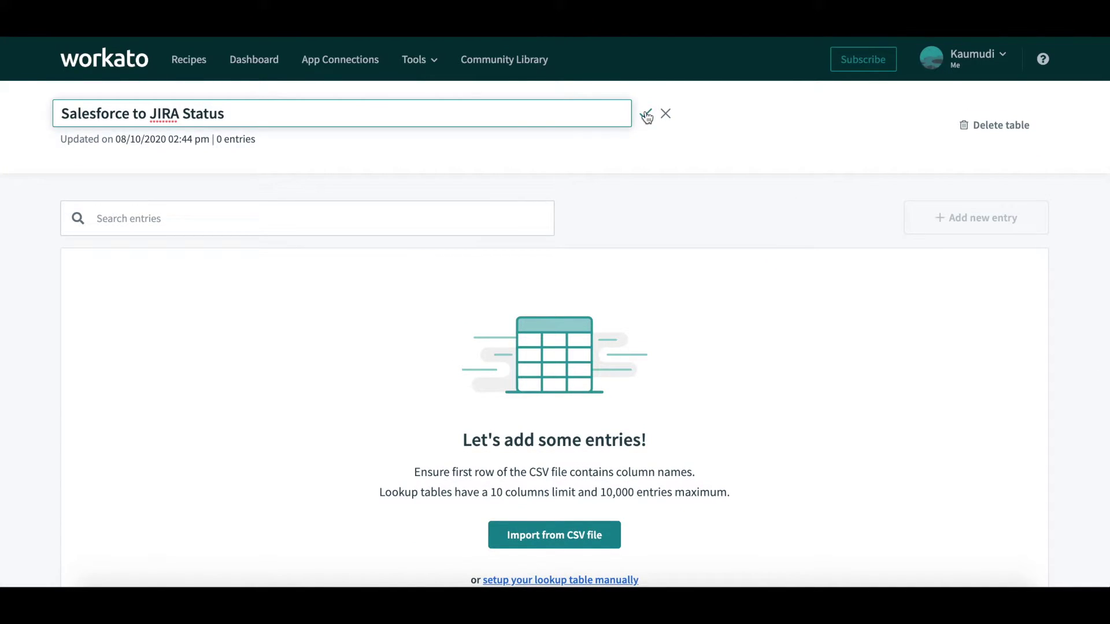
left_click(644, 114)
scroll(609, 317, "down", 1)
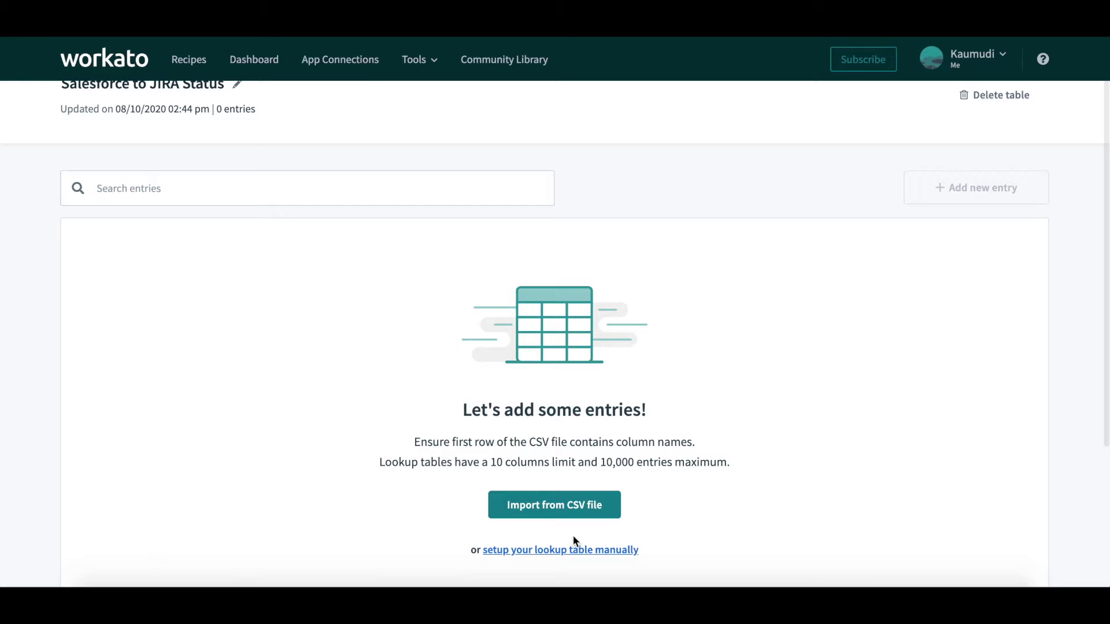
left_click(568, 549)
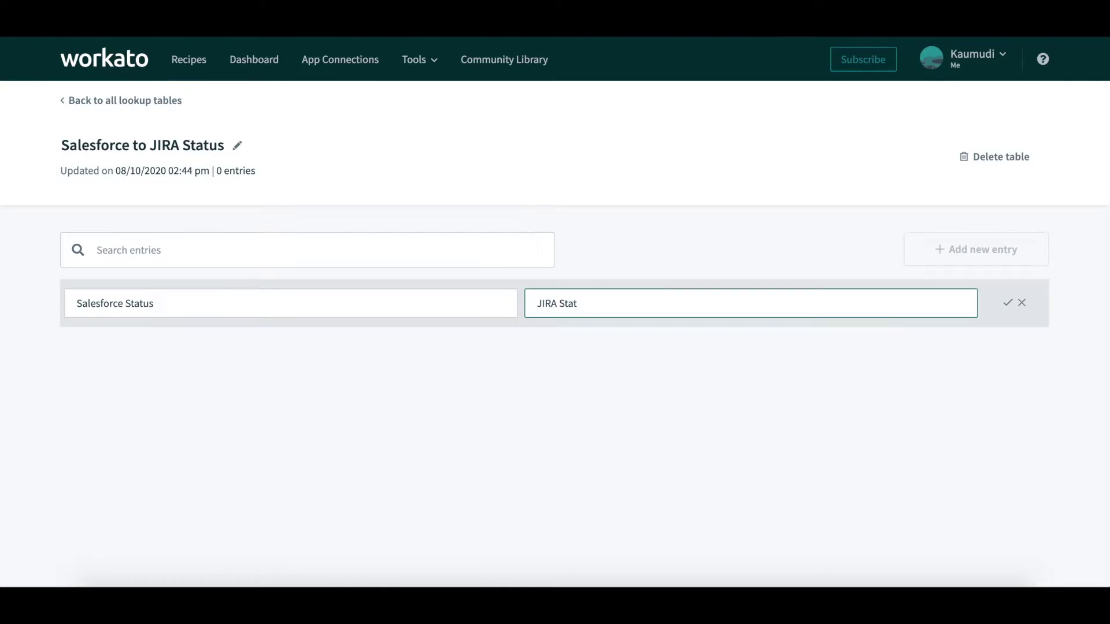
- Save the Salesforce Status / JIRA Status column headers and add a New → Open row
type("us")
left_click(1006, 304)
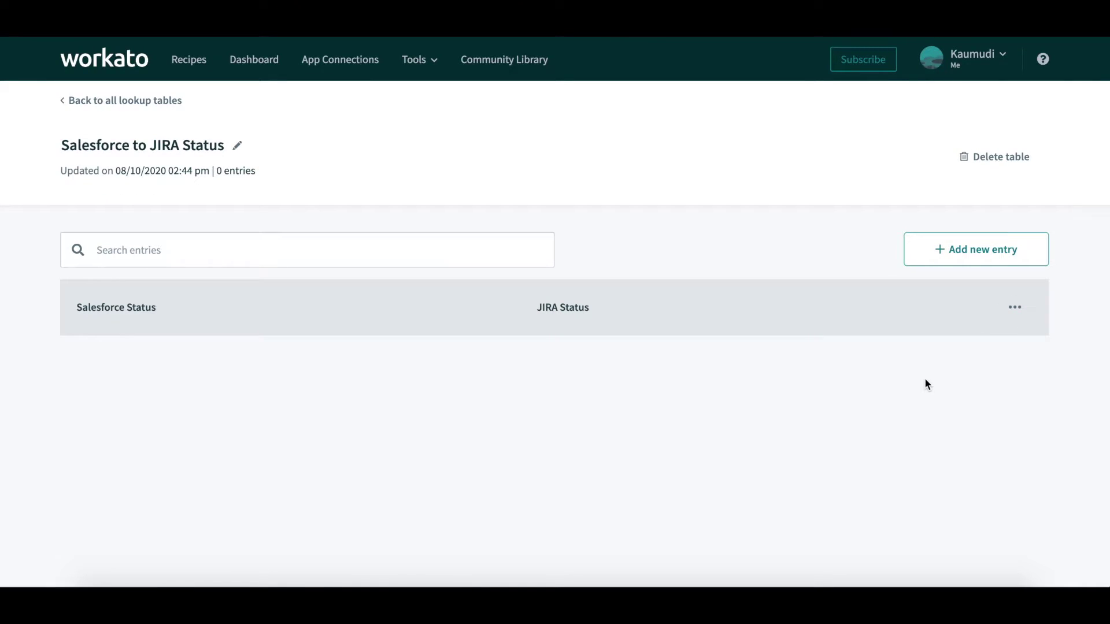
left_click(955, 253)
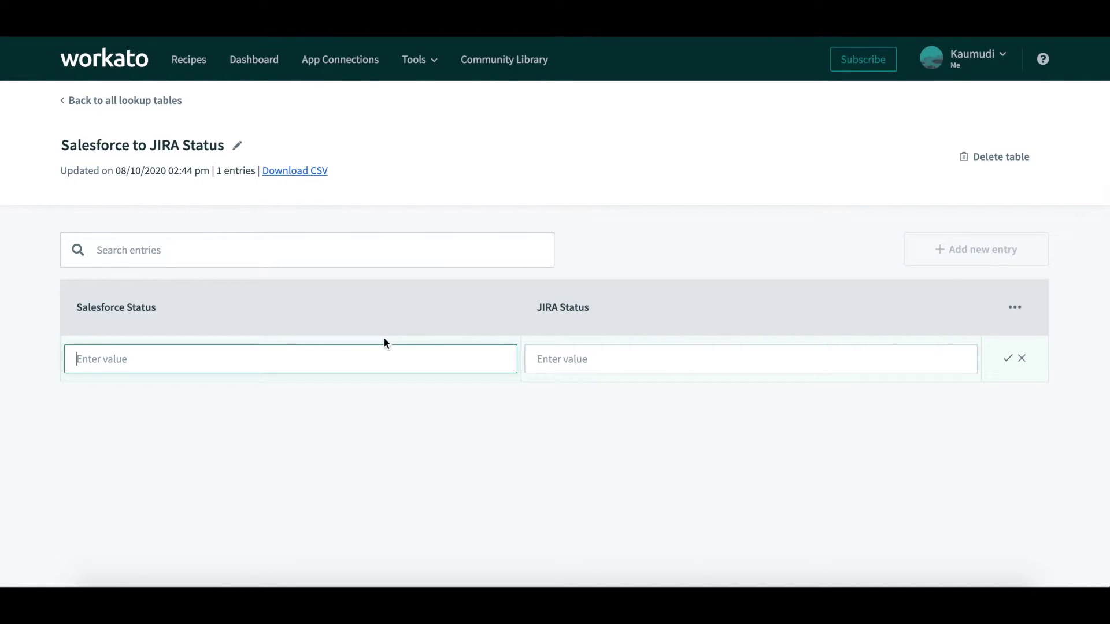
type("New")
left_click(739, 359)
type("Open")
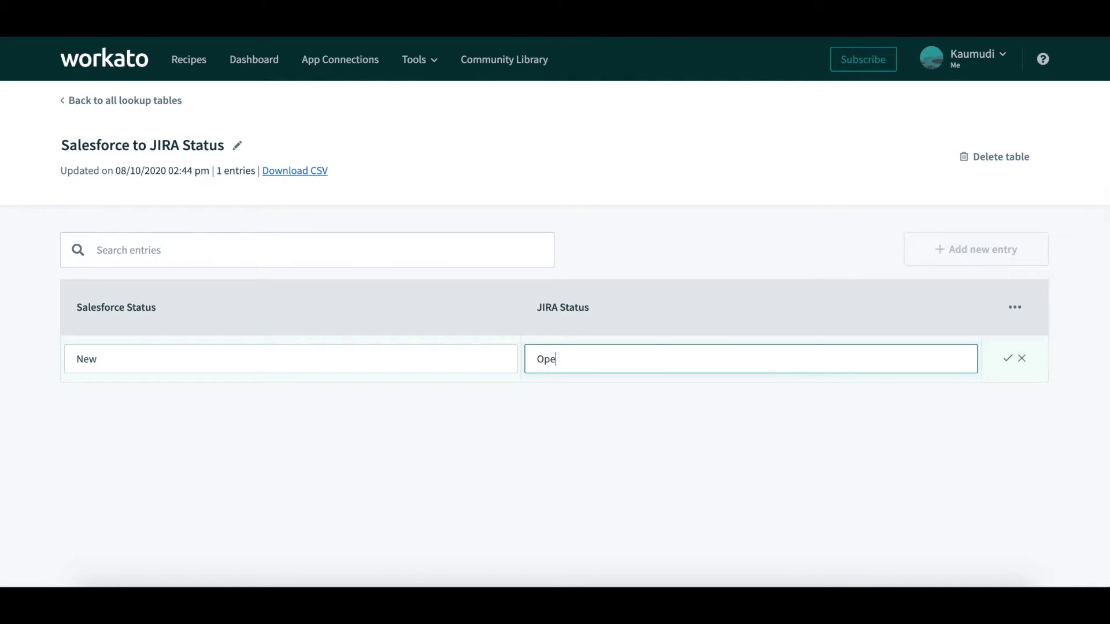
left_click(1007, 359)
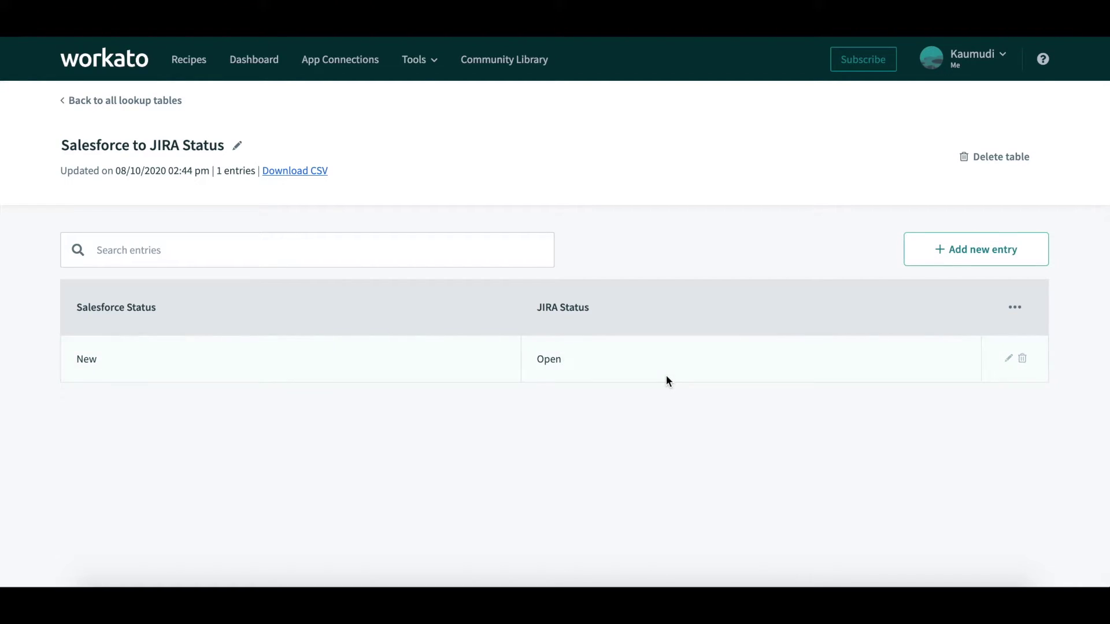
- Add the In-Progress status rows and a Closed → Resolved row
left_click(941, 250)
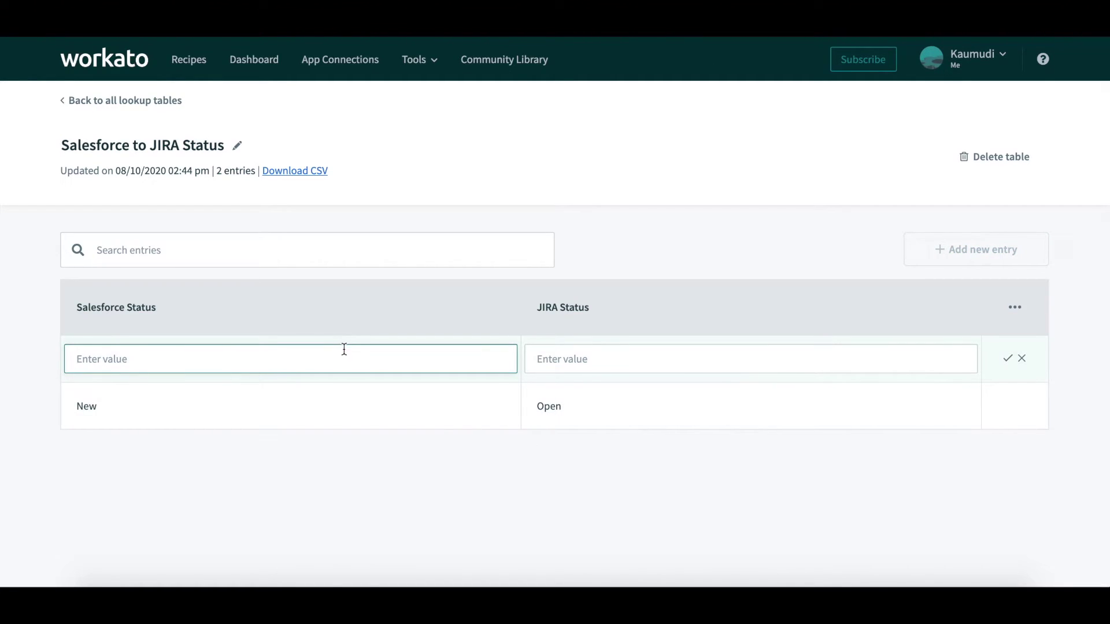
type("Working")
left_click(669, 352)
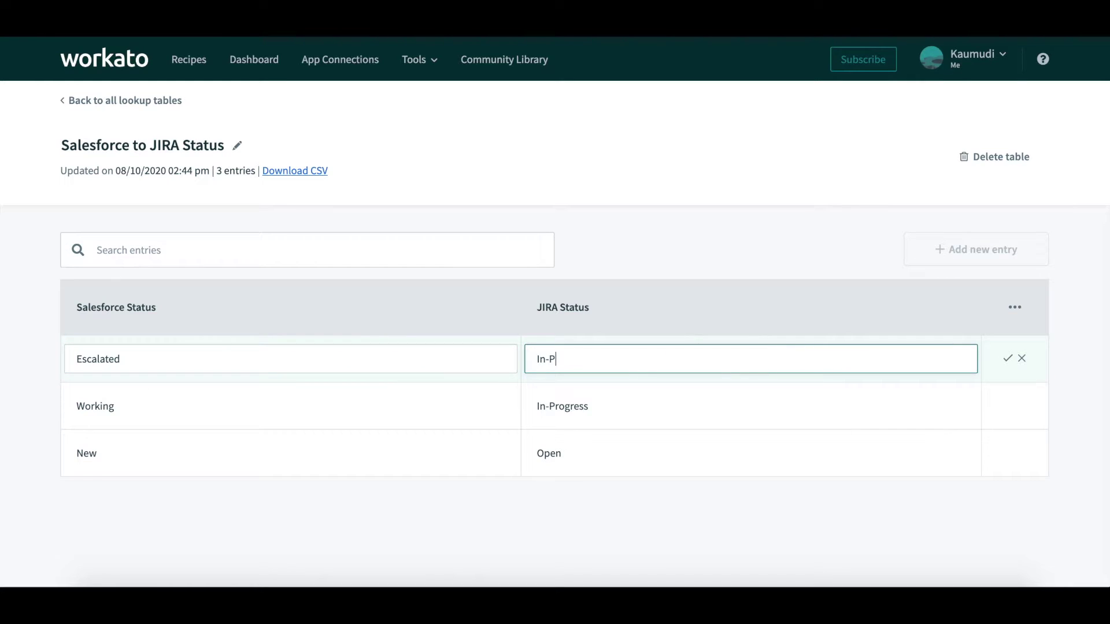
type("rogress")
left_click(1007, 358)
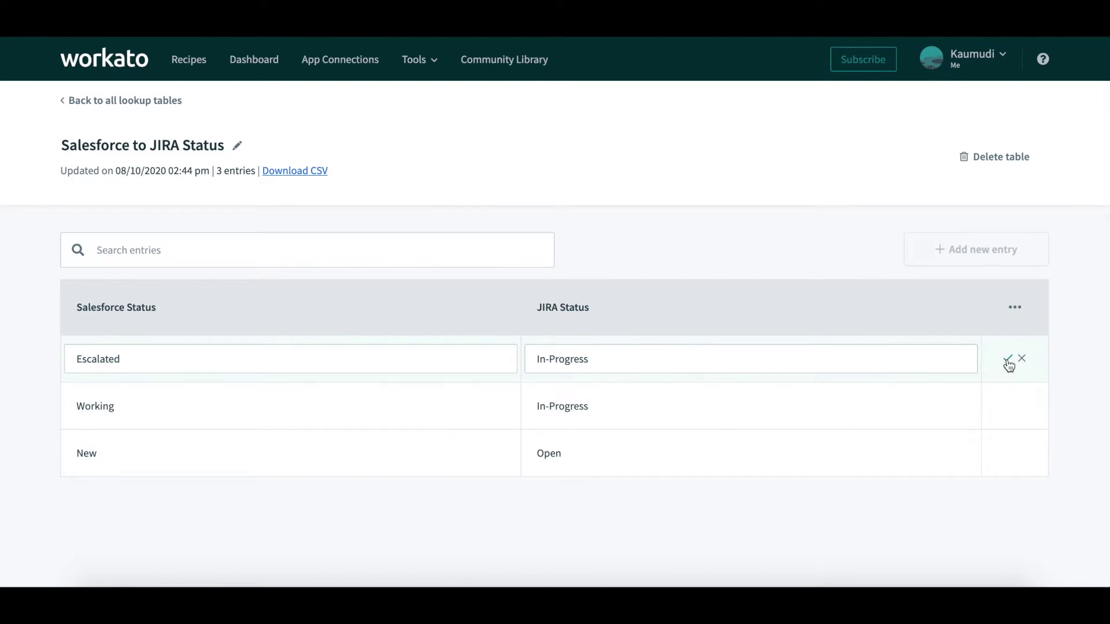
left_click(964, 257)
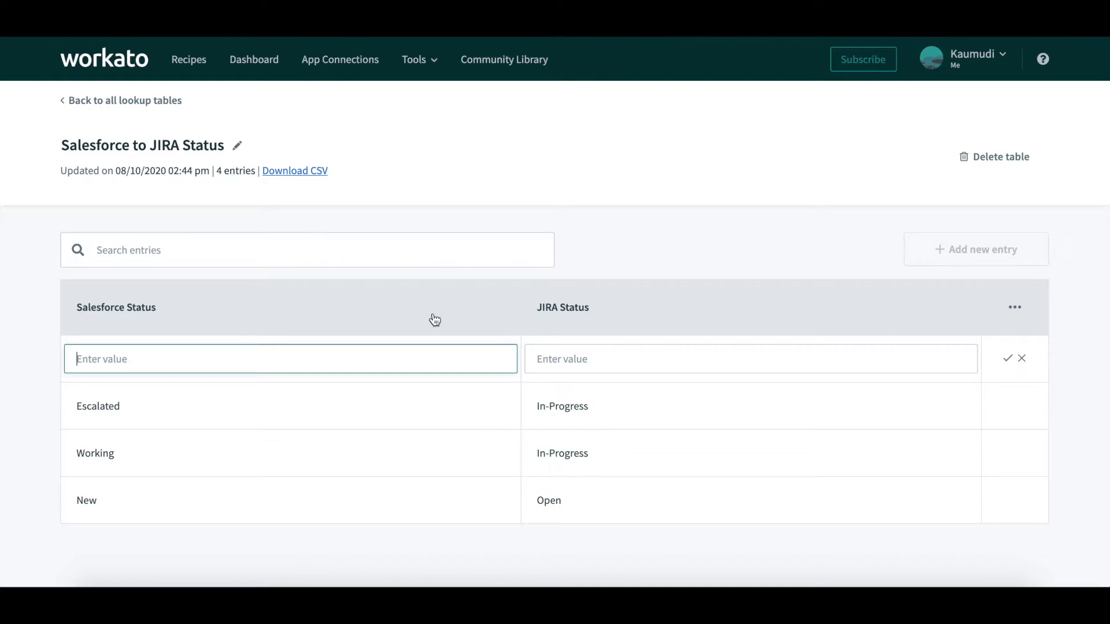
type("Closed")
left_click(613, 364)
type("Resolved")
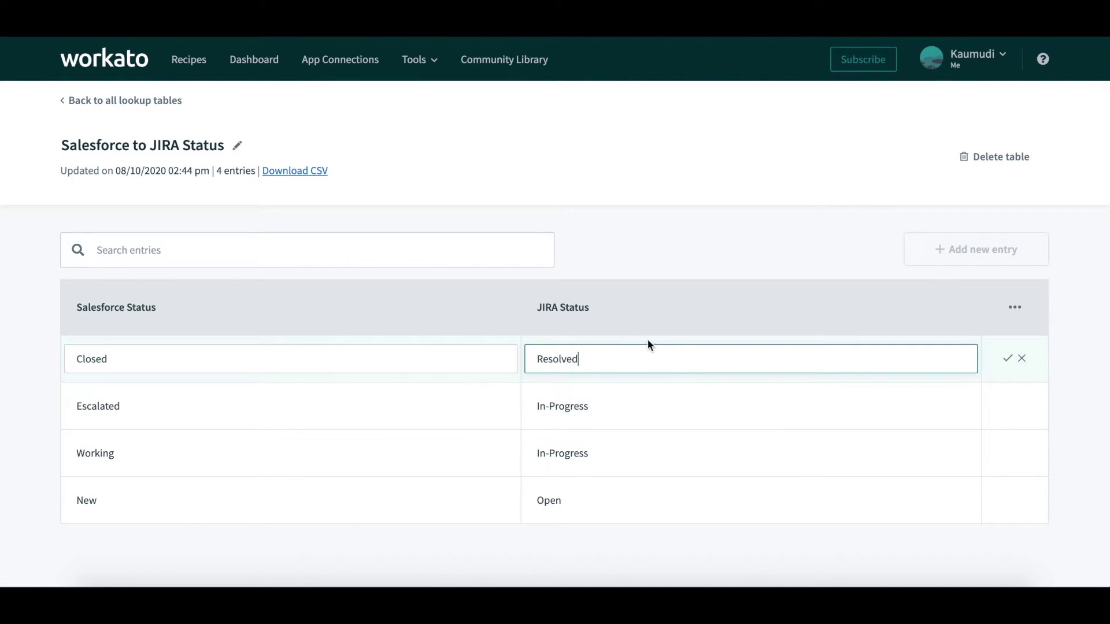
left_click(1008, 358)
- Add a Lookup tables 'Search entries' step on Salesforce to JIRA Status, keyed on the case status
type("lo")
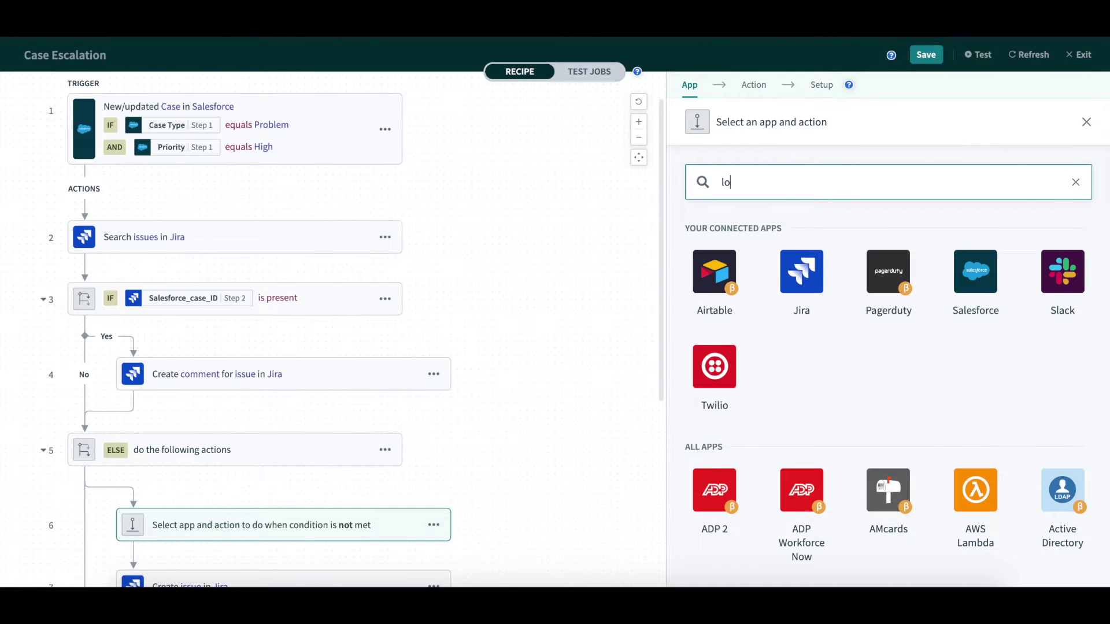
type("ok")
left_click(713, 268)
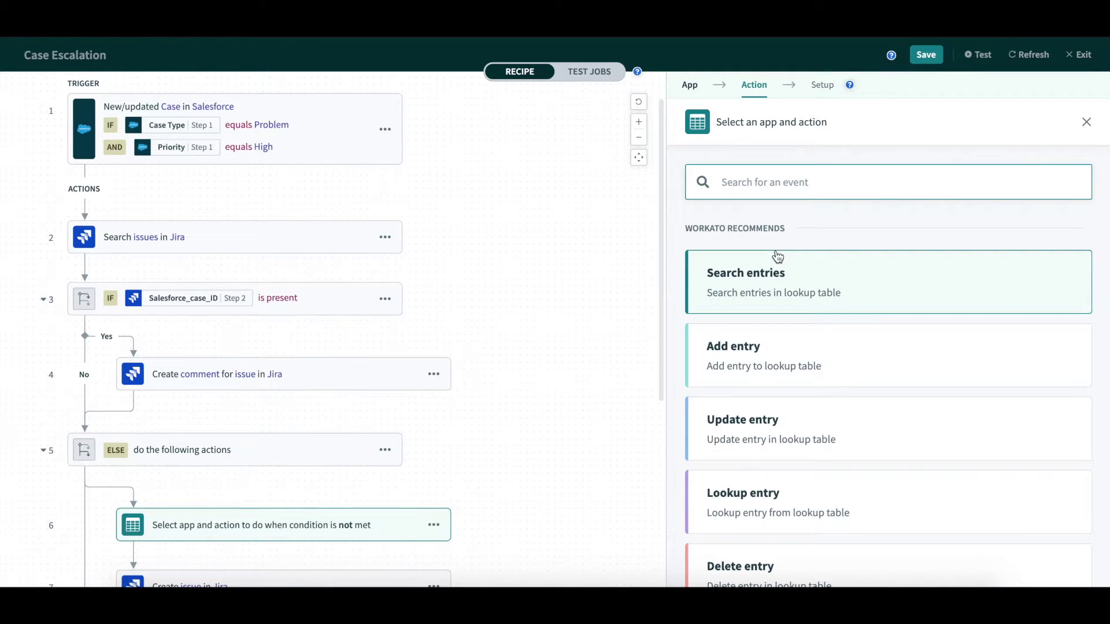
left_click(778, 257)
left_click(818, 359)
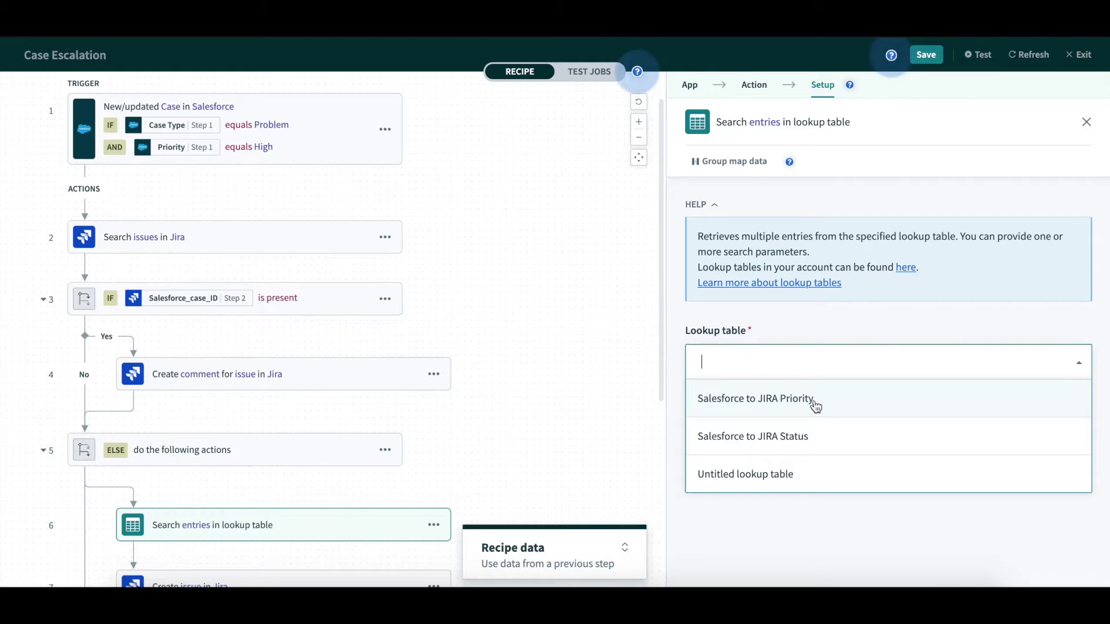
left_click(812, 436)
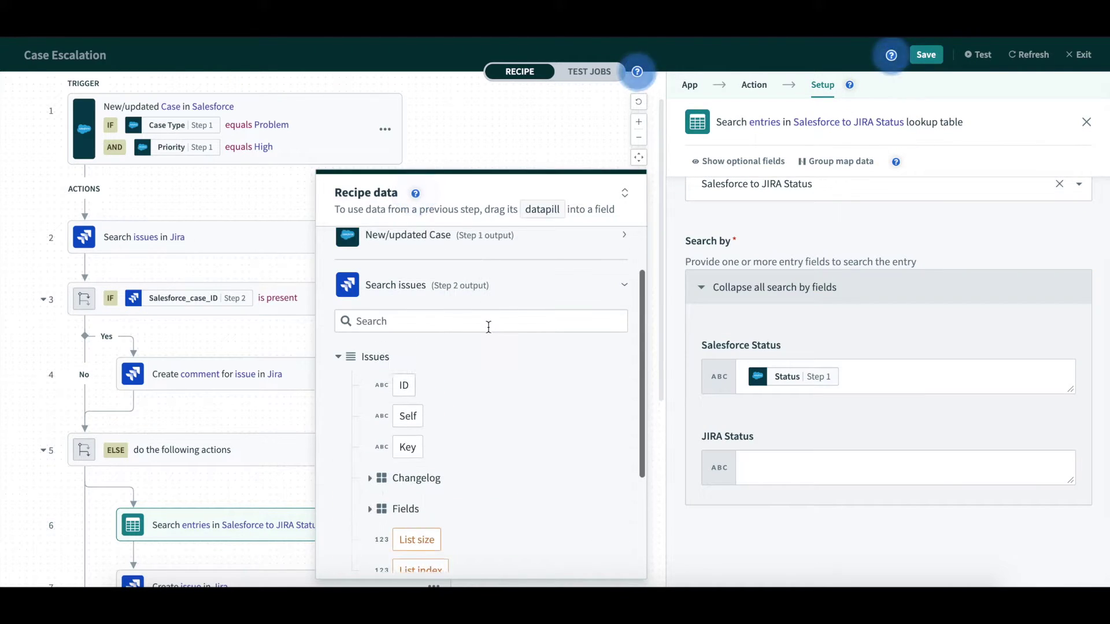
left_click(489, 322)
type("status")
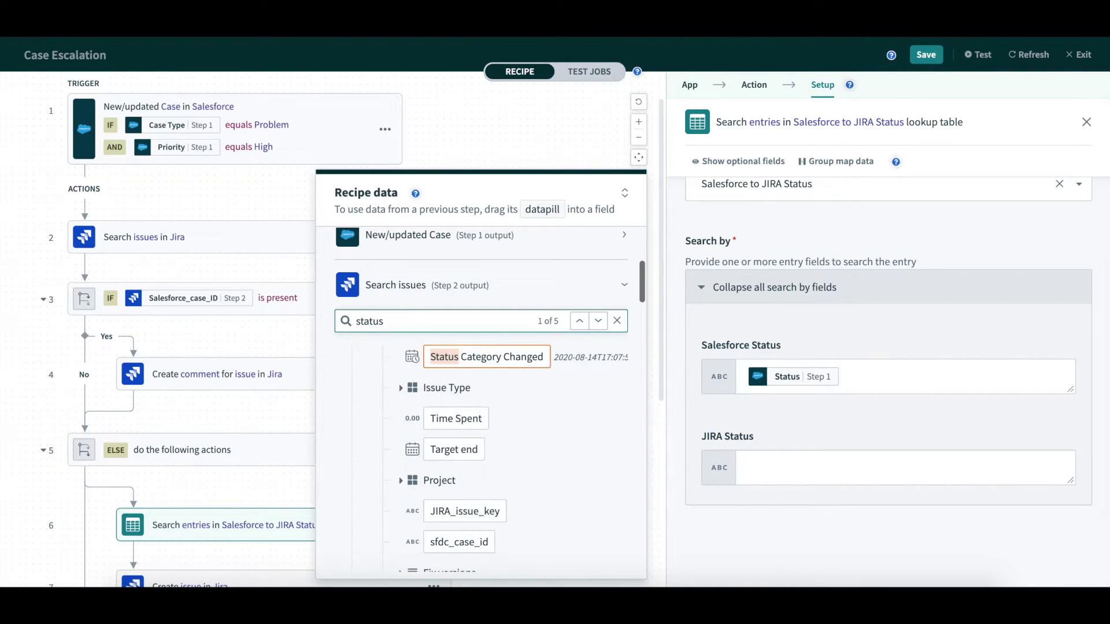
key("Return")
key("Return")
left_click(902, 468)
left_click(501, 507)
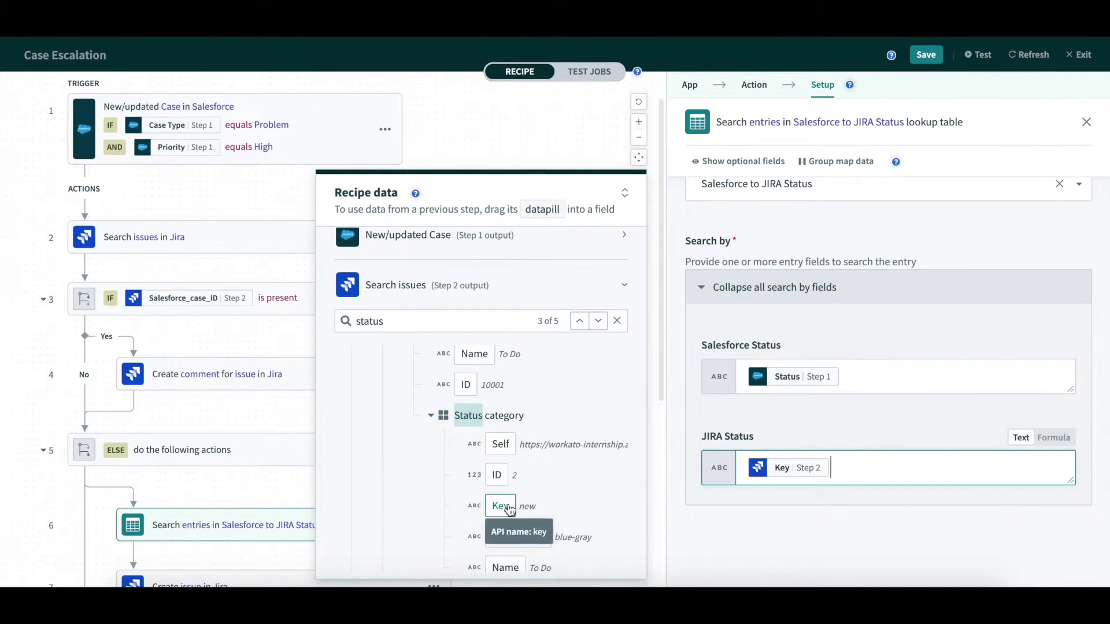
left_click(624, 192)
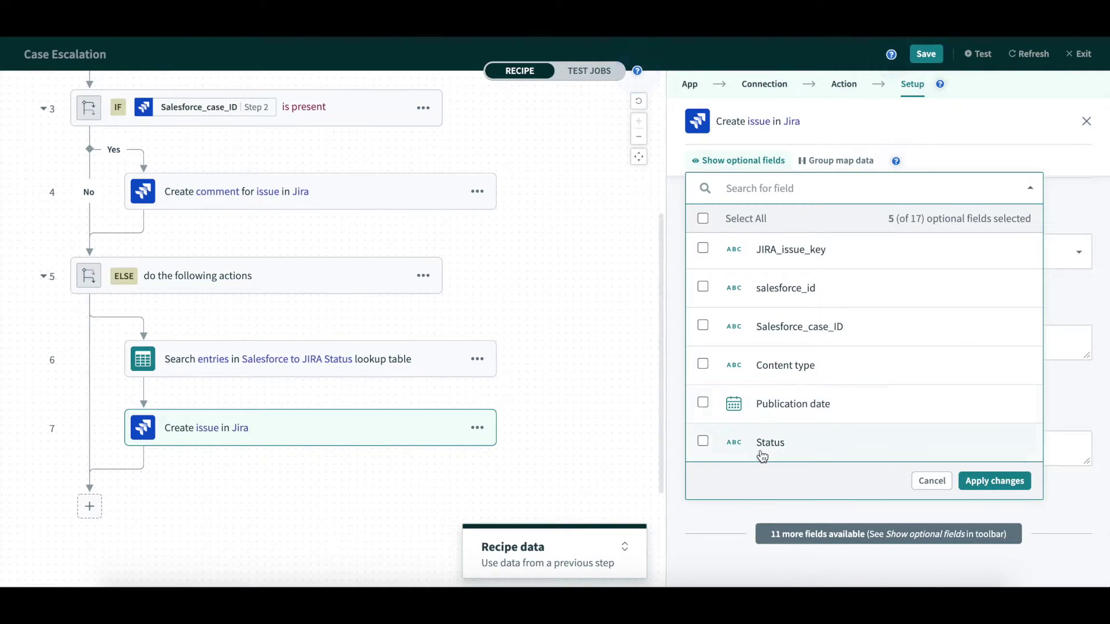
- Enable the optional Status field on Create issue and fill it with the looked-up JIRA Status
left_click(762, 446)
left_click(981, 480)
left_click(834, 458)
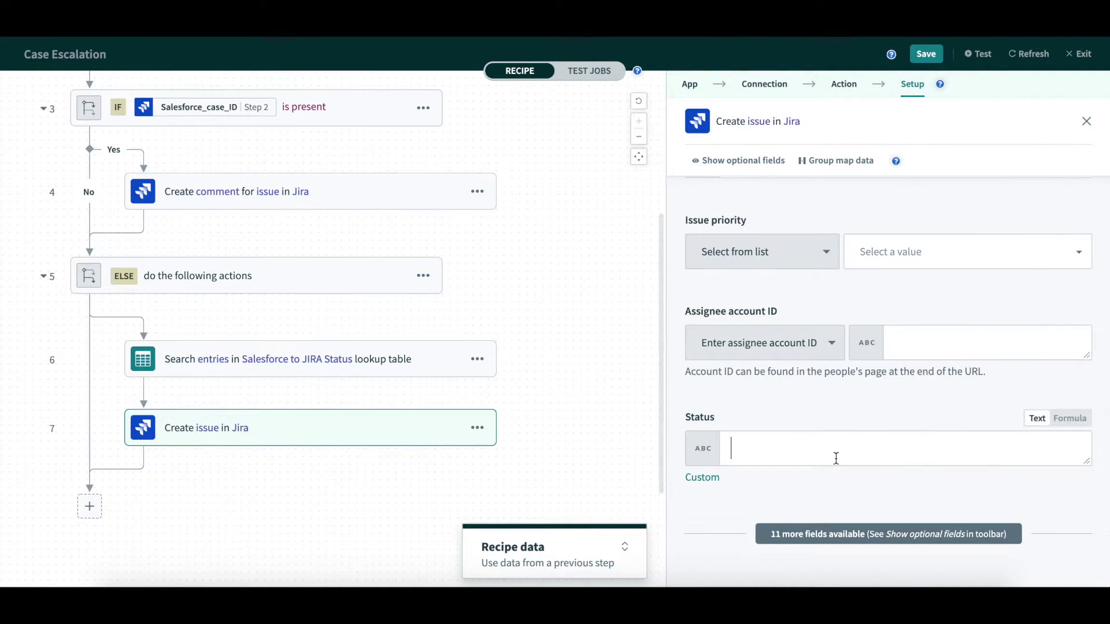
left_click(562, 542)
left_click(806, 449)
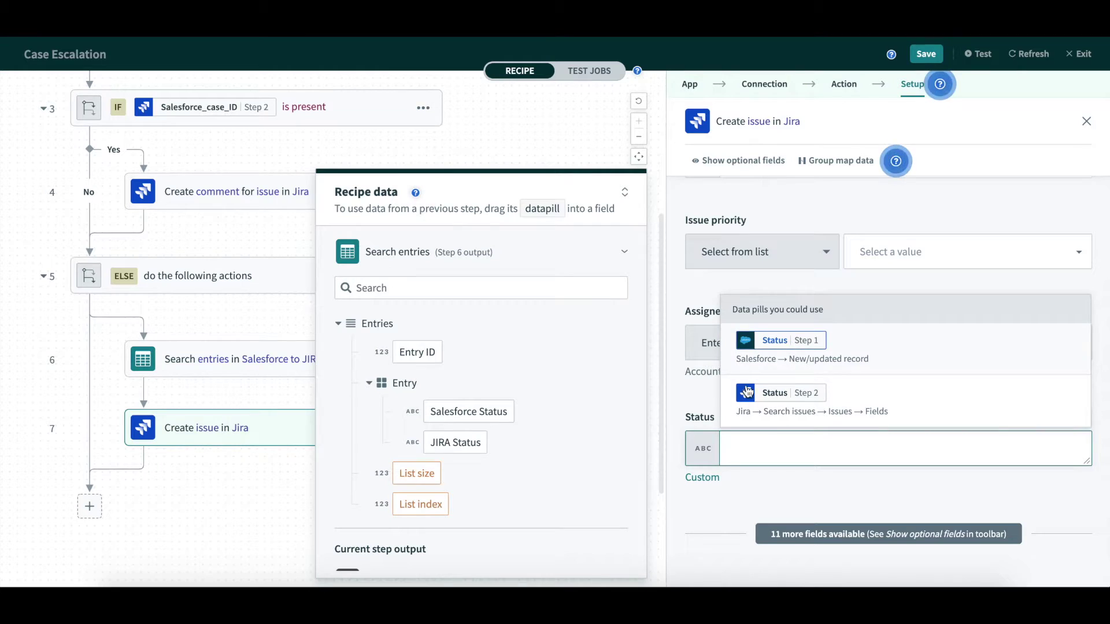
left_click(454, 443)
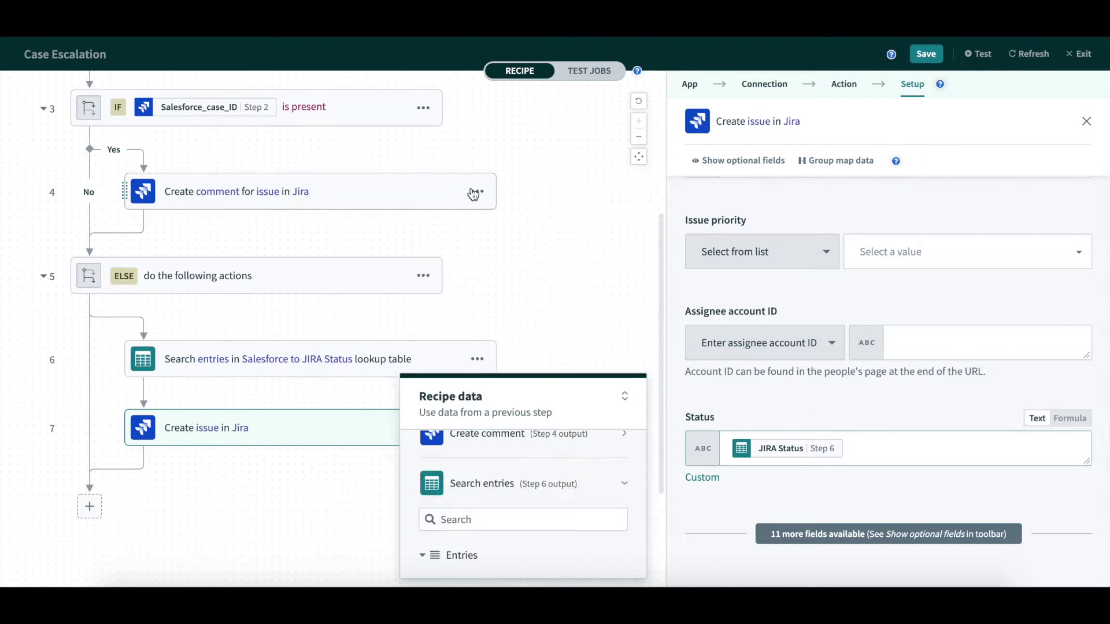
- Collapse the recipe data panel before running the test
left_click(889, 393)
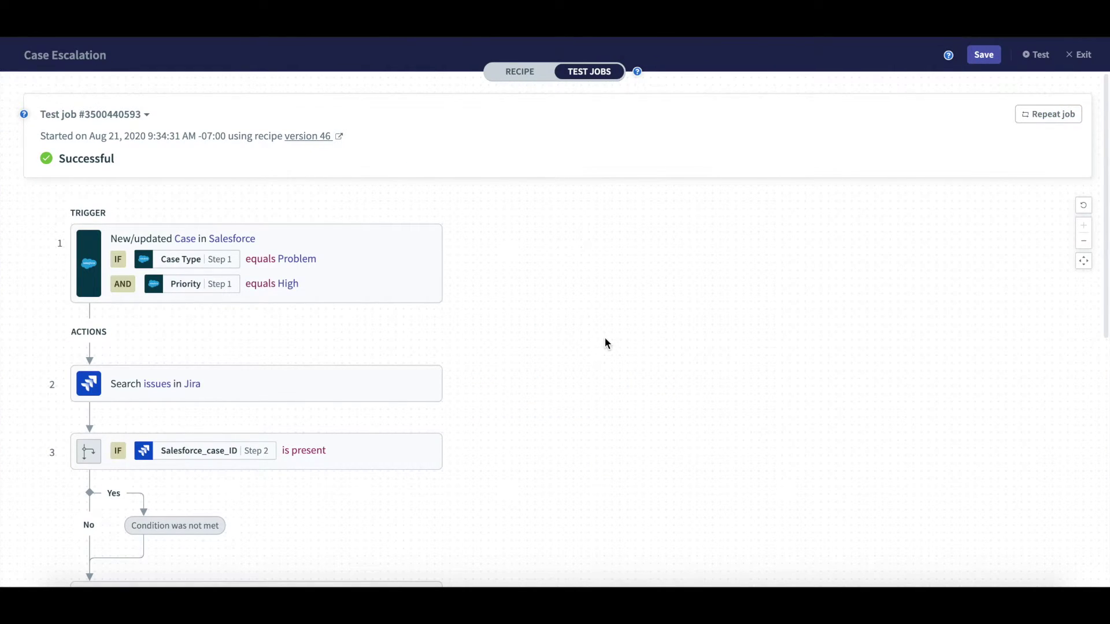
- Inspect step 6's returned entries and step 7's issue data to confirm New mapped to Open
left_click(384, 454)
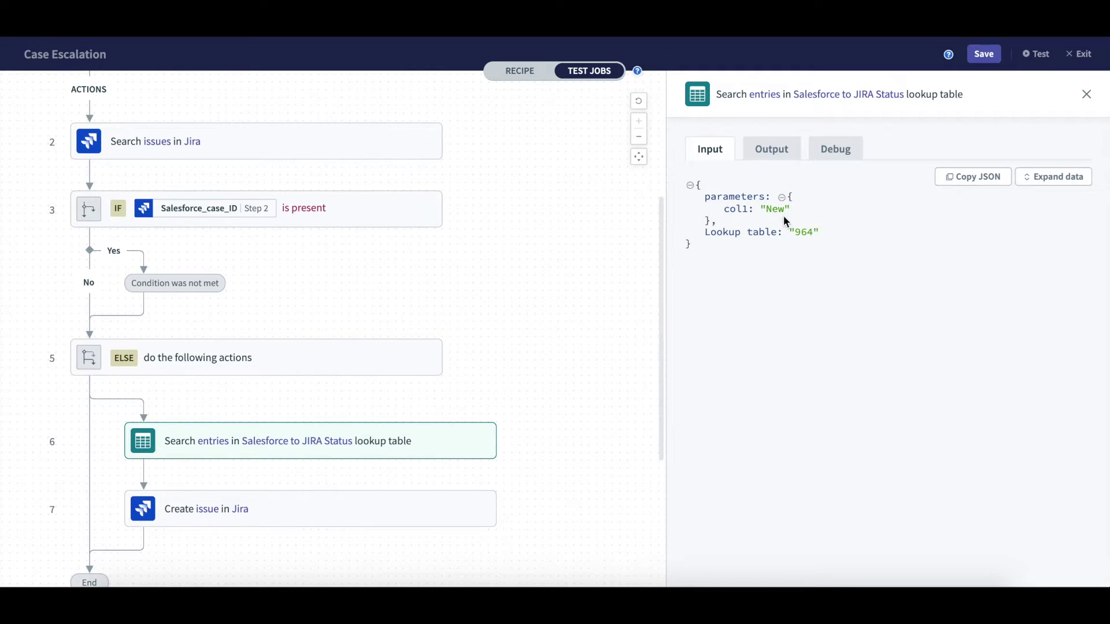
left_click(771, 149)
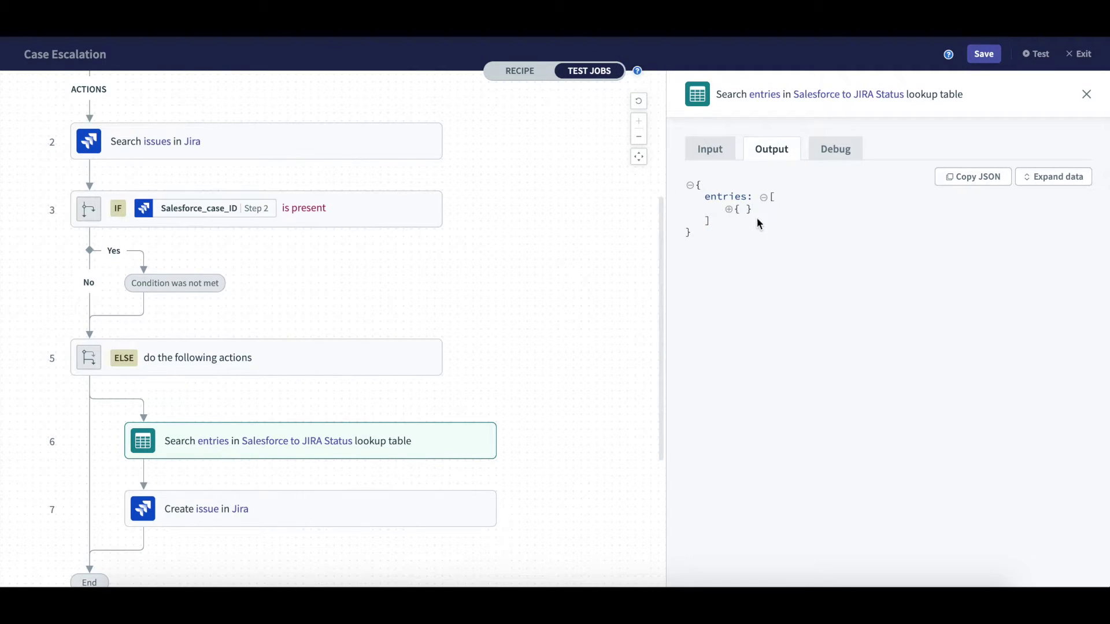
left_click(729, 211)
left_click(791, 233)
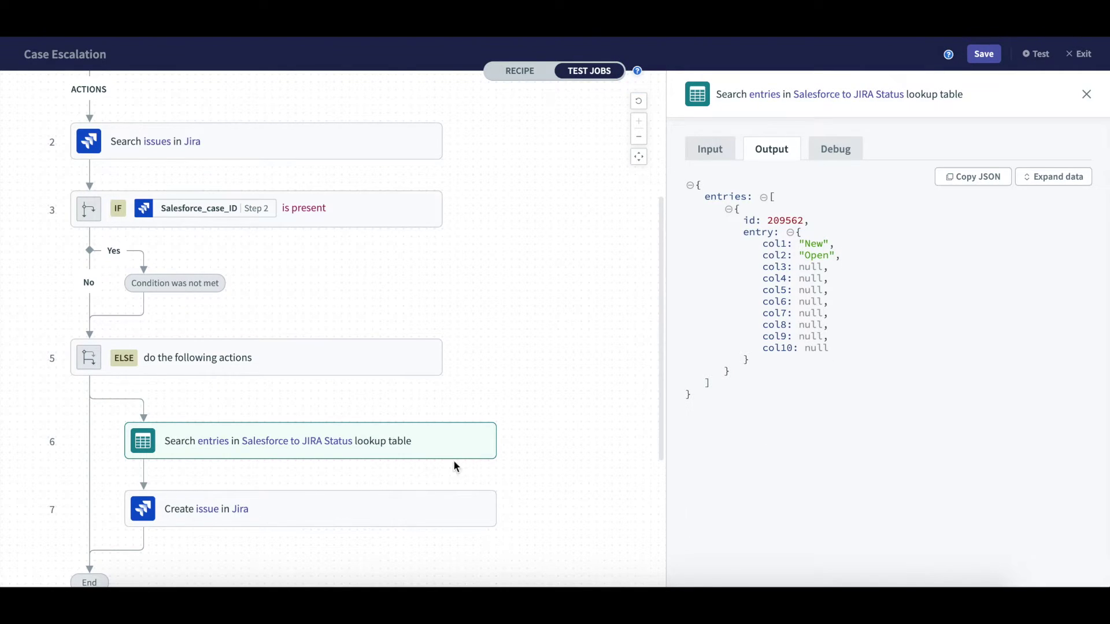
left_click(356, 522)
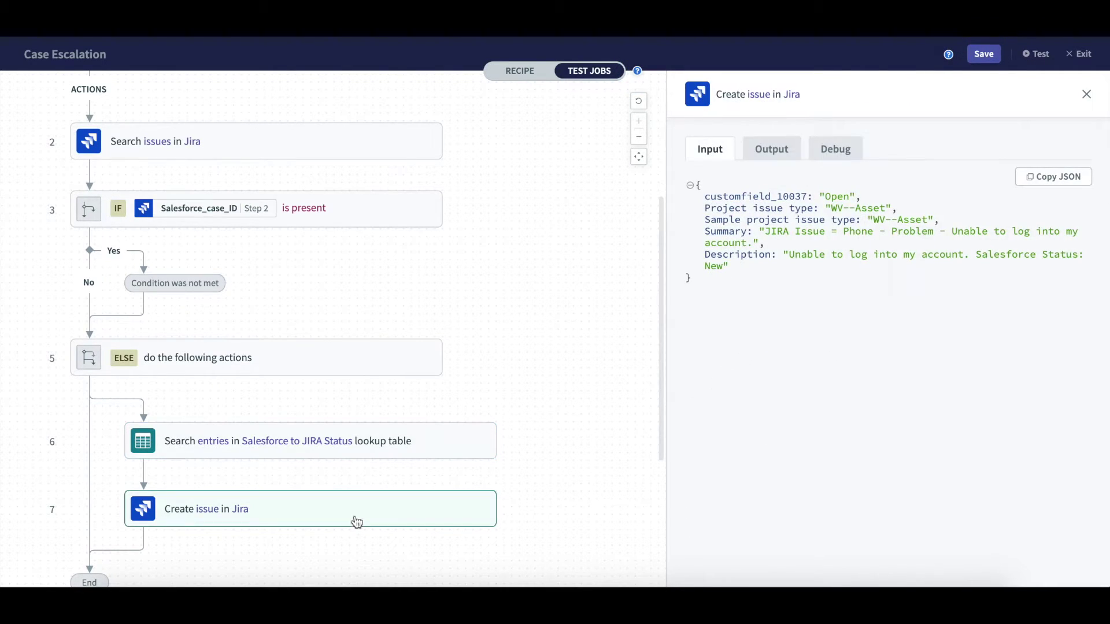
left_click(770, 157)
- Return to the Create issue step's input data
left_click(709, 149)
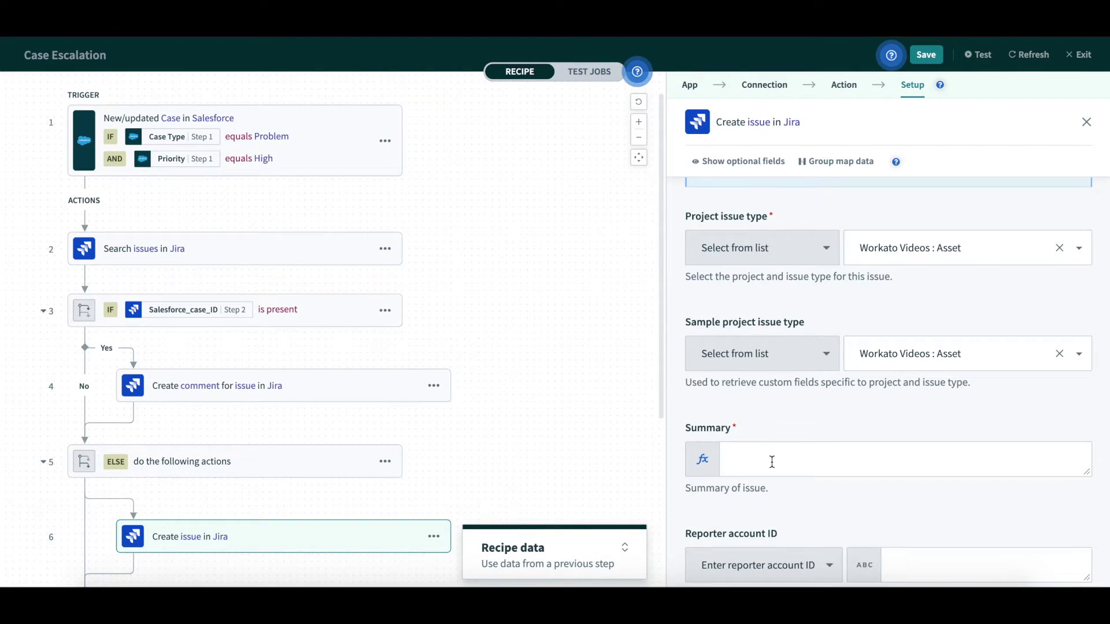
- Start the Summary formula as Case Origin.capitalize + "-" + Case Type.capitalize + "-" +
left_click(770, 458)
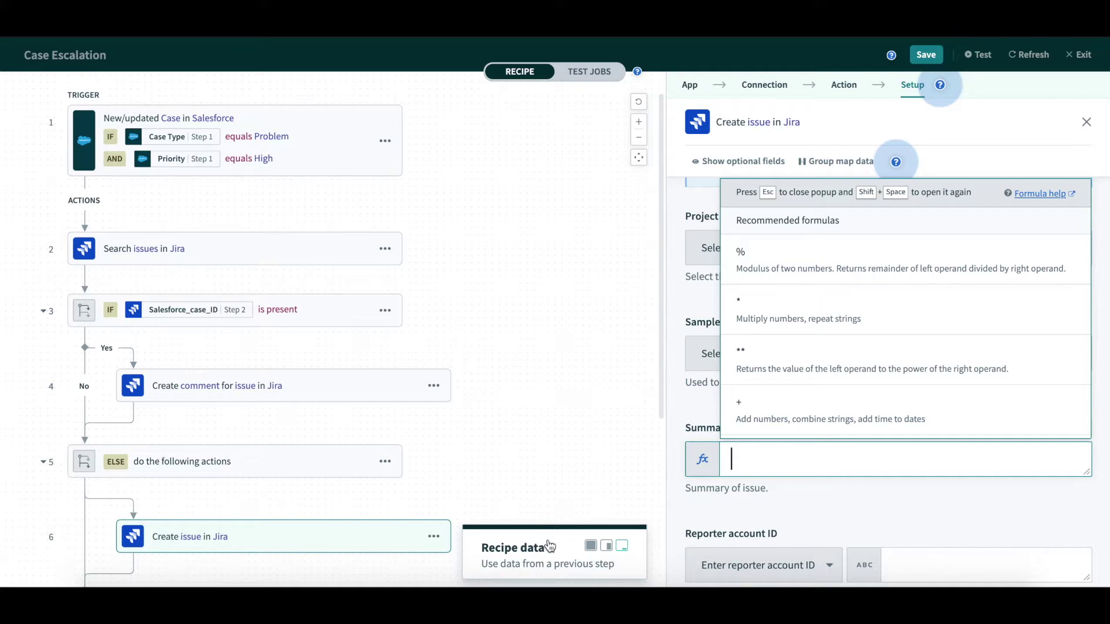
left_click(549, 546)
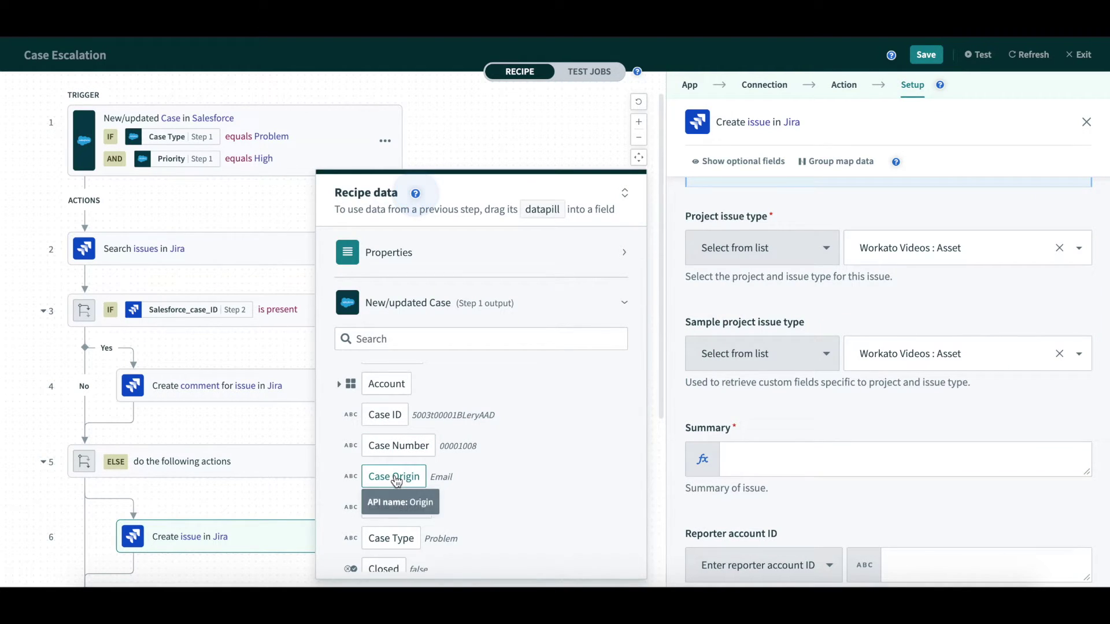
left_click(397, 478)
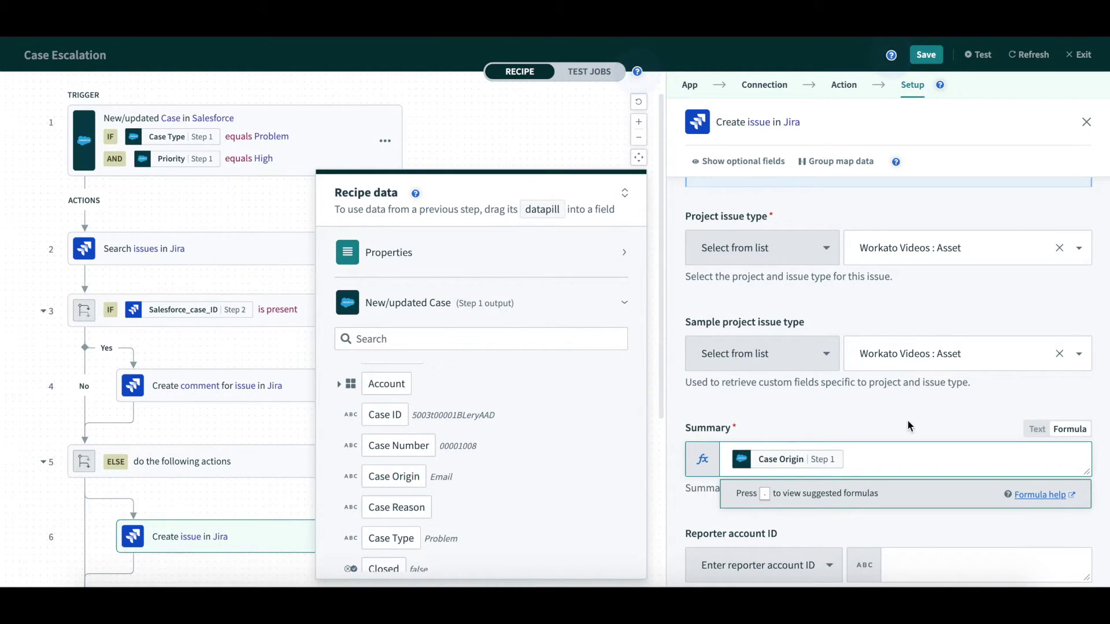
type(".cap")
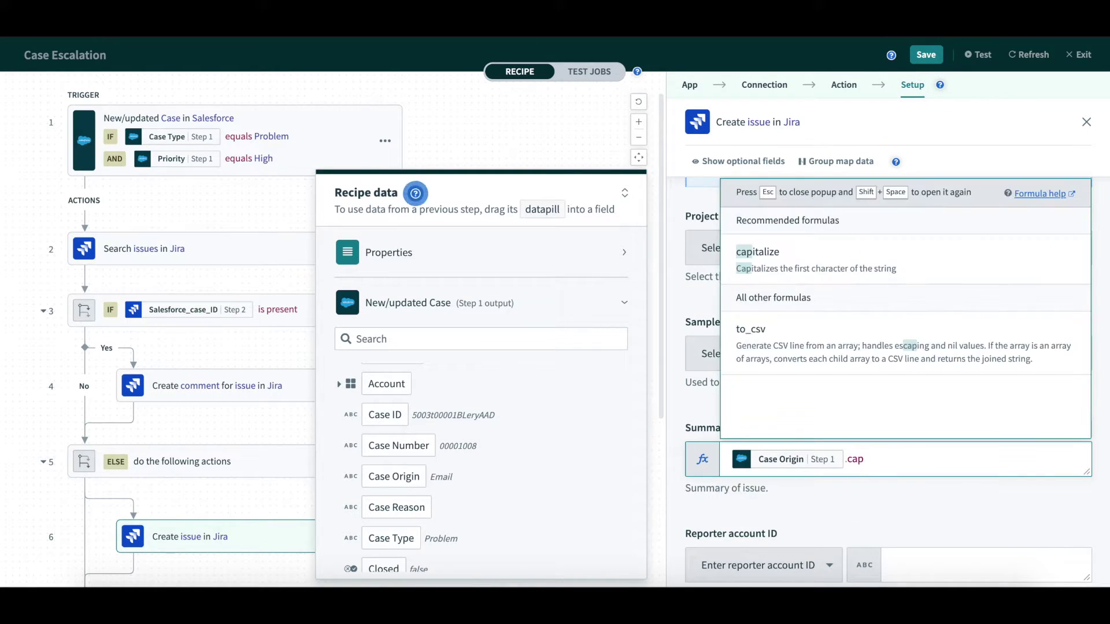
key("Return")
type("+ \"-\" +")
left_click_drag(391, 538, 930, 459)
type(".capitalize")
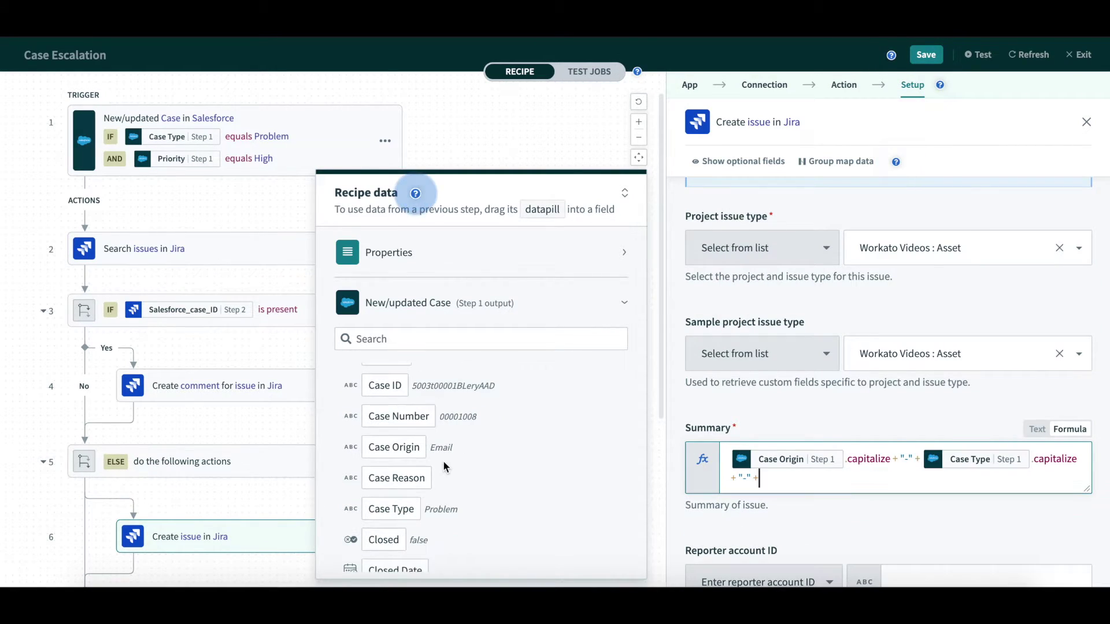
type(" + \"-\" +")
- Append Description.slice(0,31) to complete the Summary formula
scroll(444, 466, "down", 4)
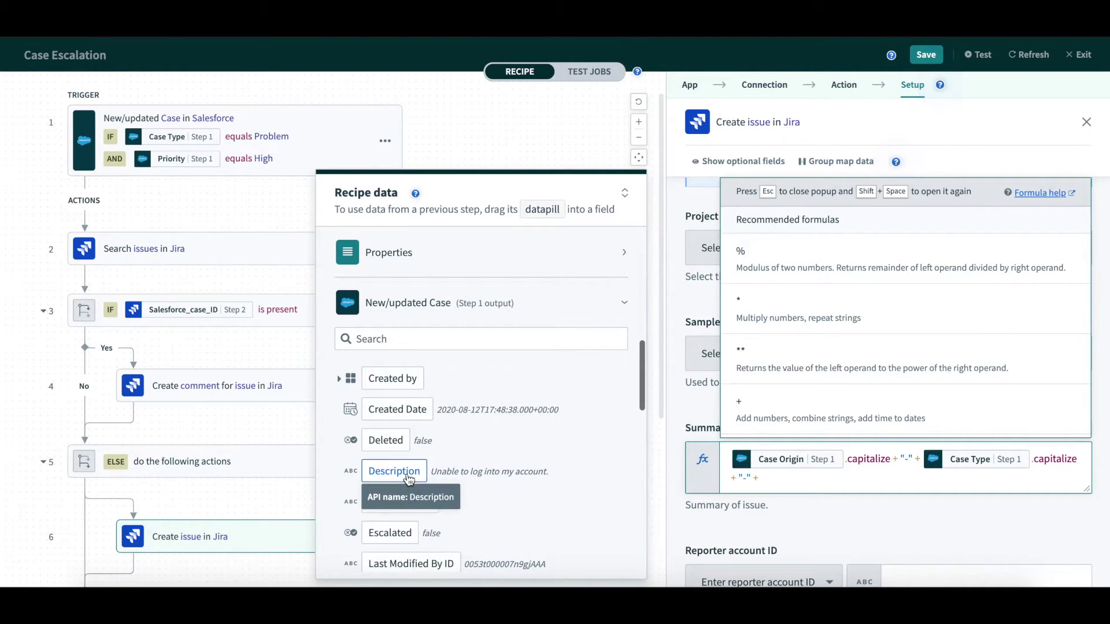
left_click_drag(409, 479, 809, 479)
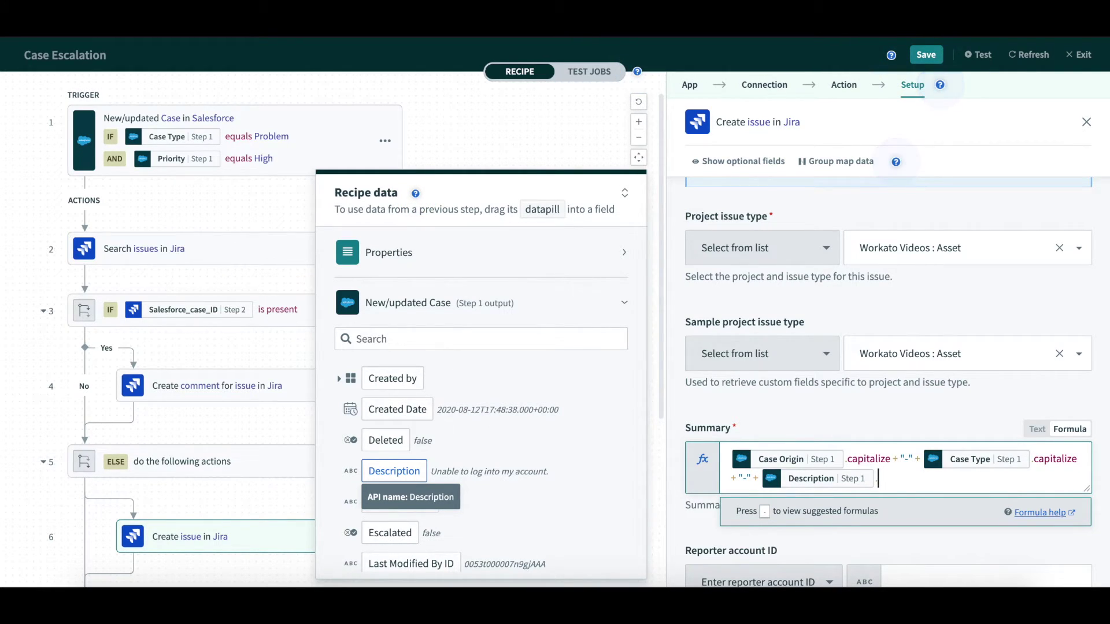
type(".sli")
key("Return")
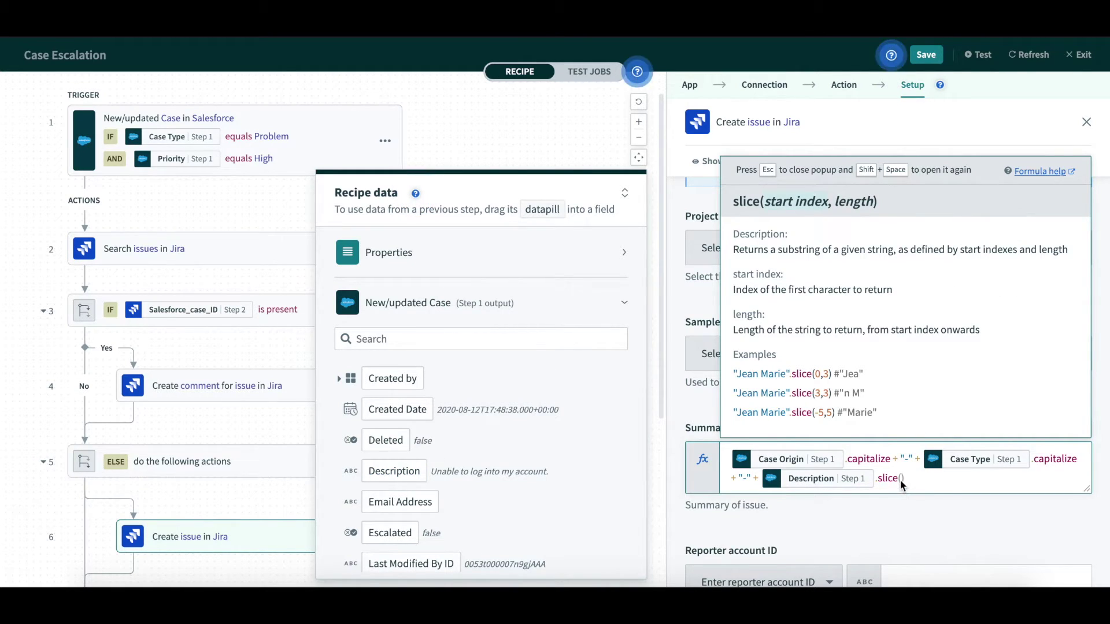
key("Escape")
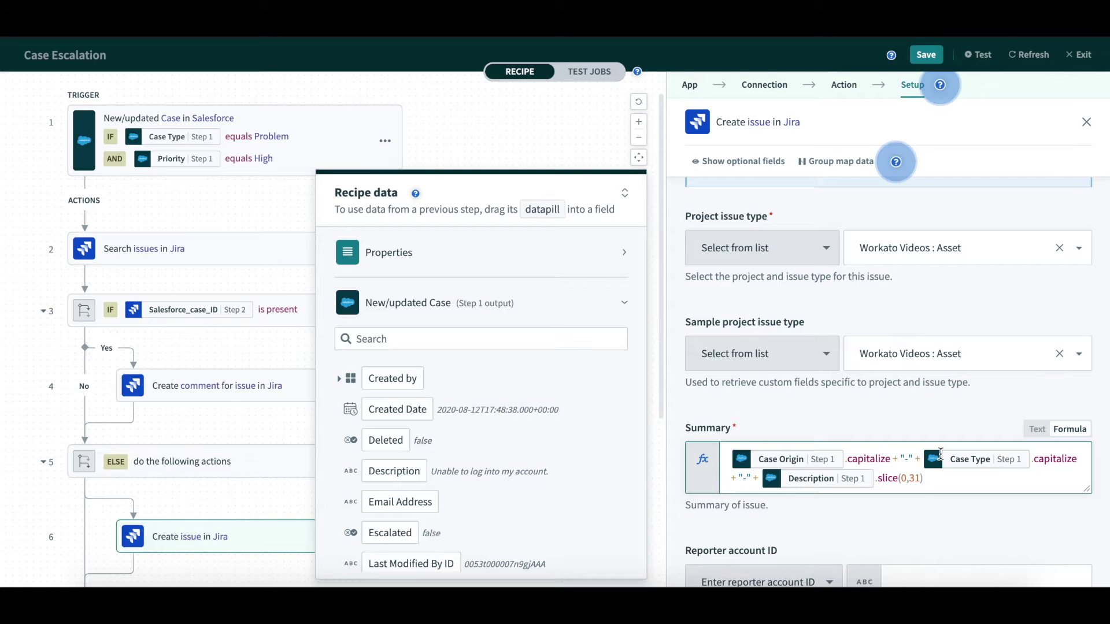
left_click(415, 193)
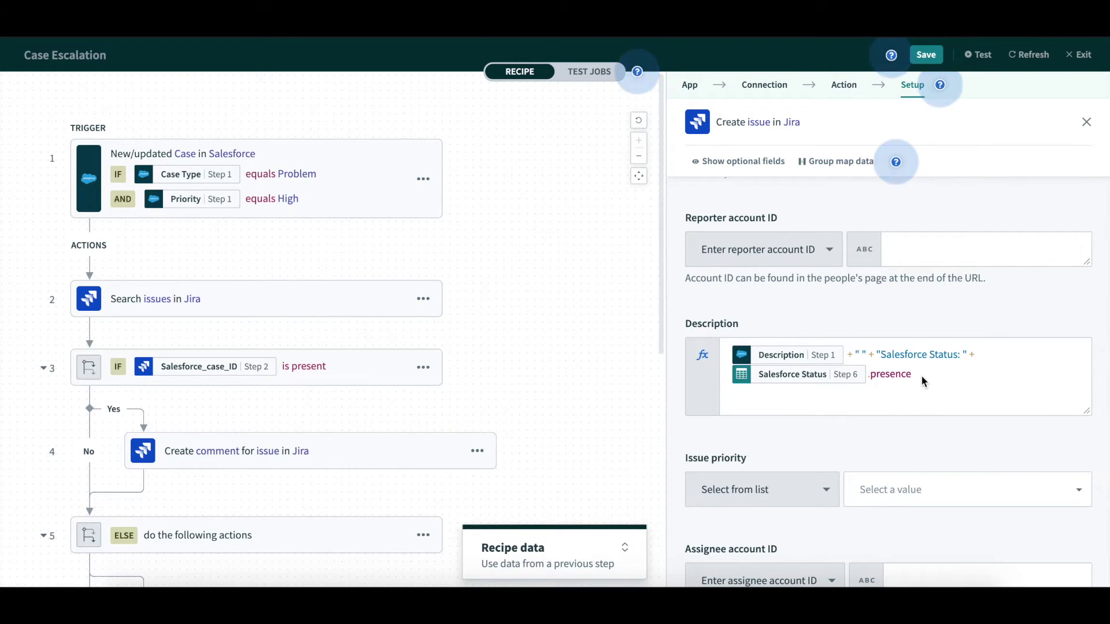
- Finish the Jira Description formula with .presence, then save Salesforce case 00001013
left_click(919, 371)
key("Escape")
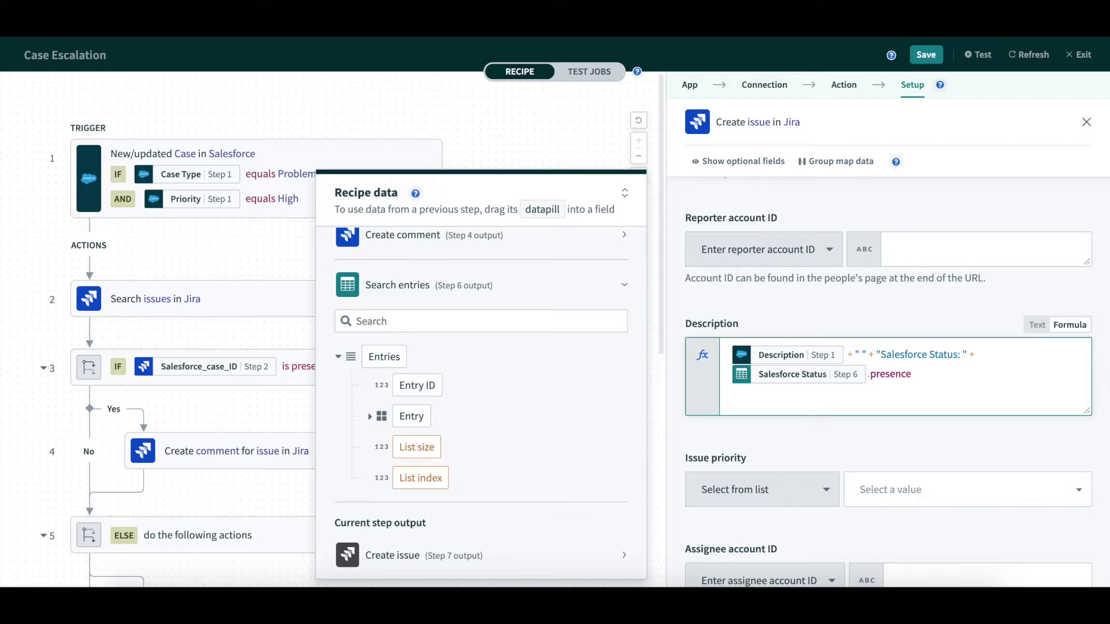
left_click(514, 191)
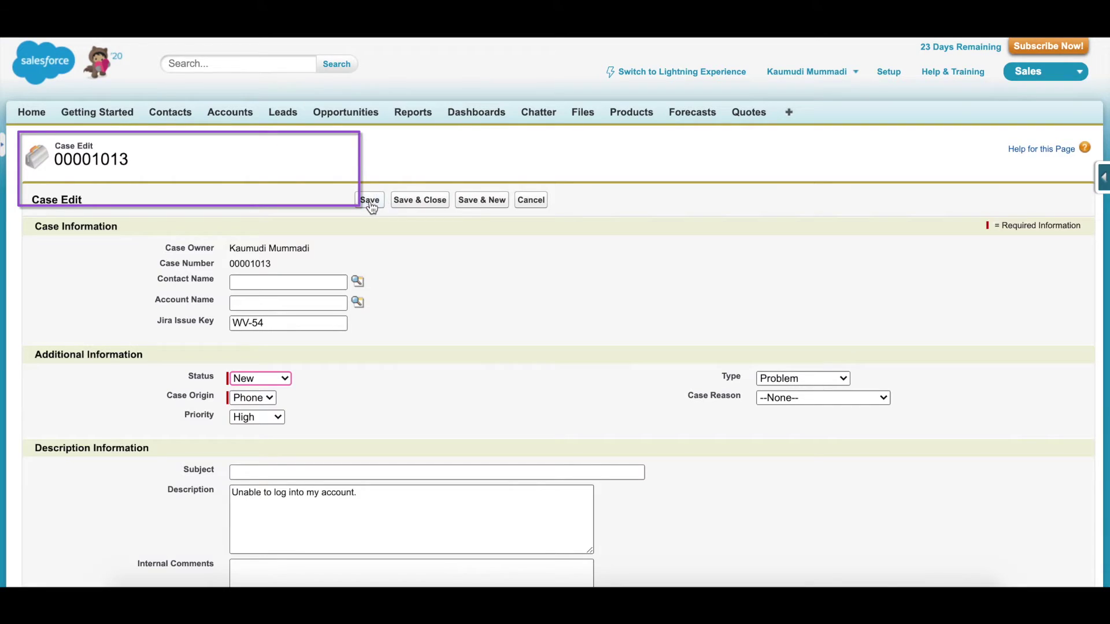
left_click(369, 200)
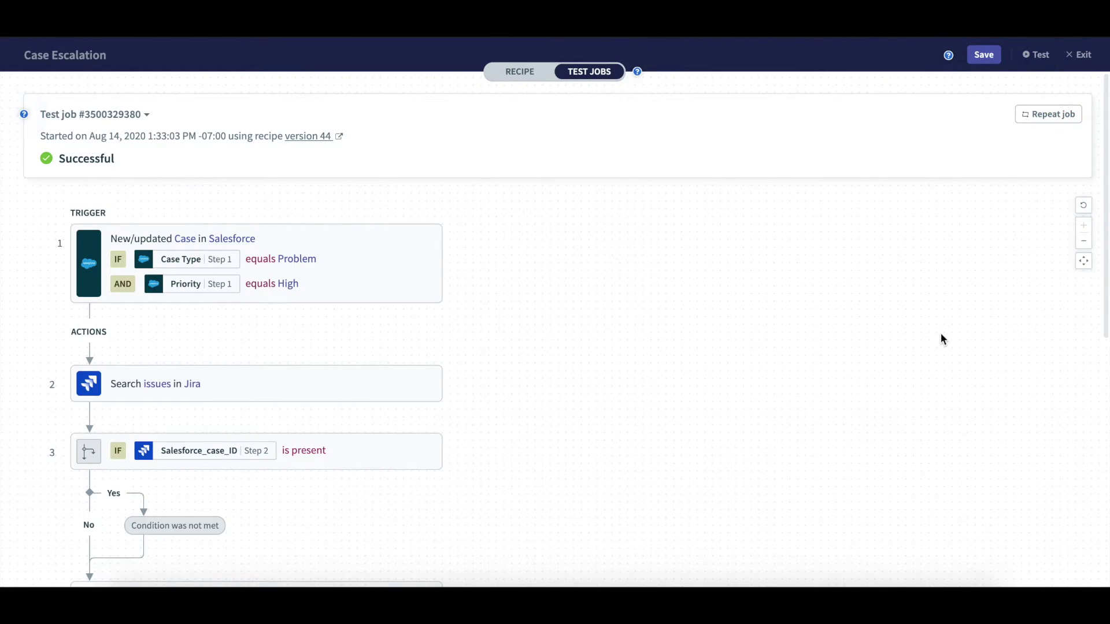
- Scroll through the test job results to confirm the run succeeded
scroll(941, 335, "down", 5)
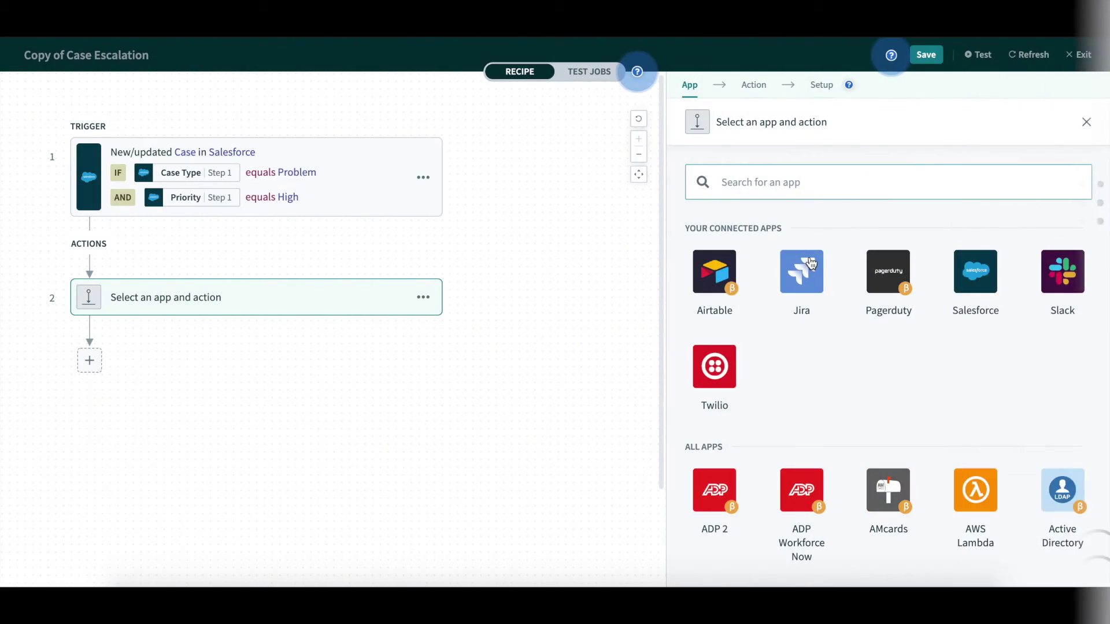
- Add a Jira 'Search issues by JQL' step with query summary ~ "\"Phone - Problem\""
left_click(714, 275)
left_click(809, 263)
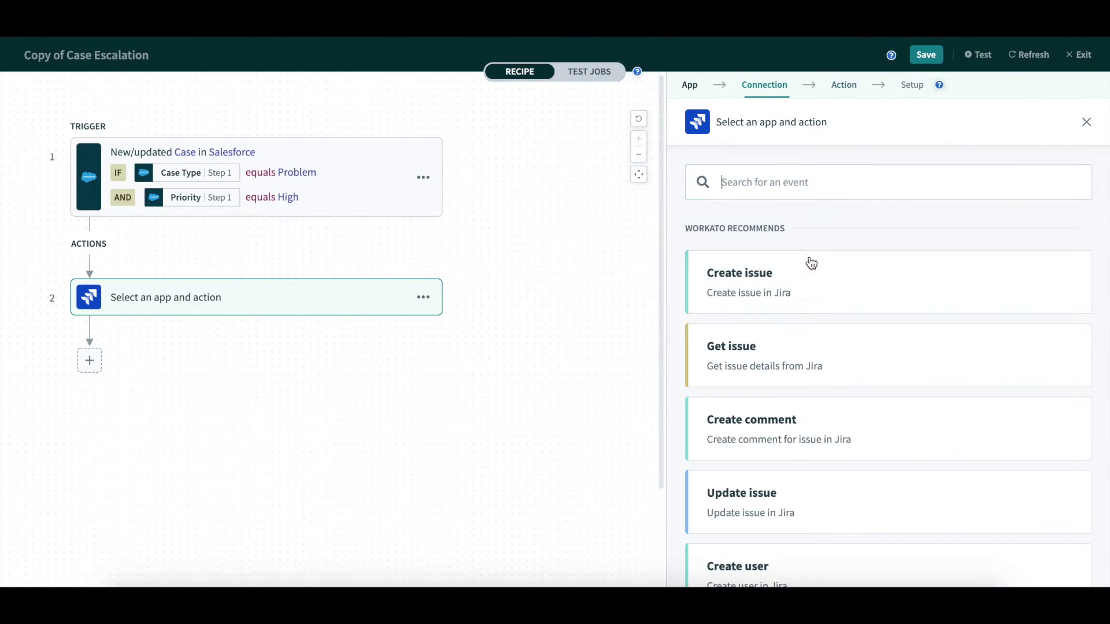
scroll(811, 263, "down", 10)
left_click(815, 376)
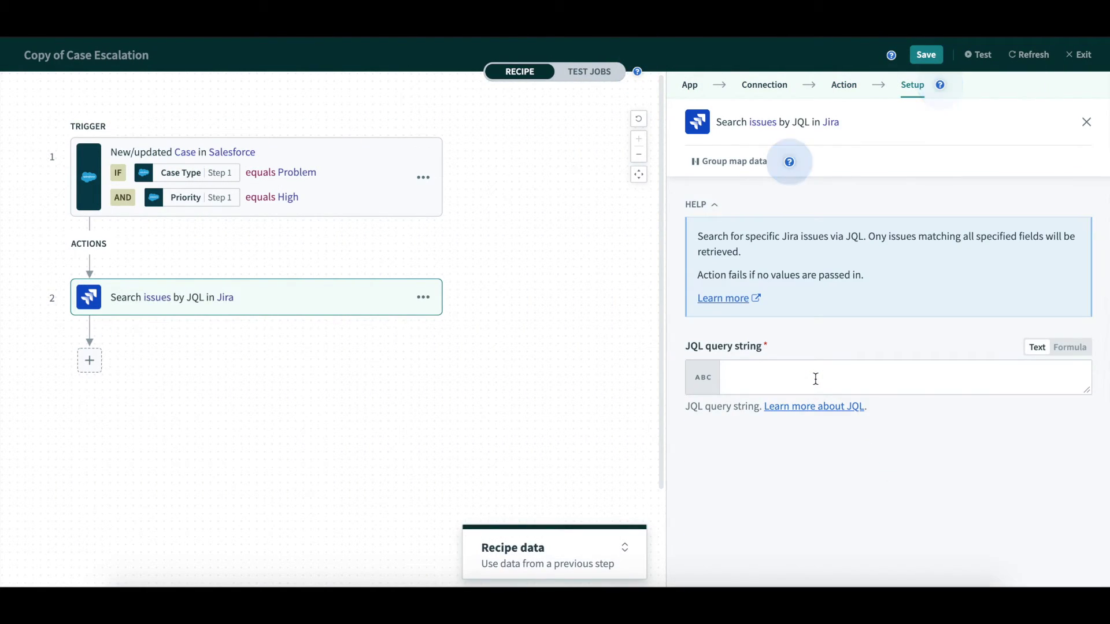
left_click(815, 378)
type("summary ~ \"\\\"Phone - Problem\\\"\"")
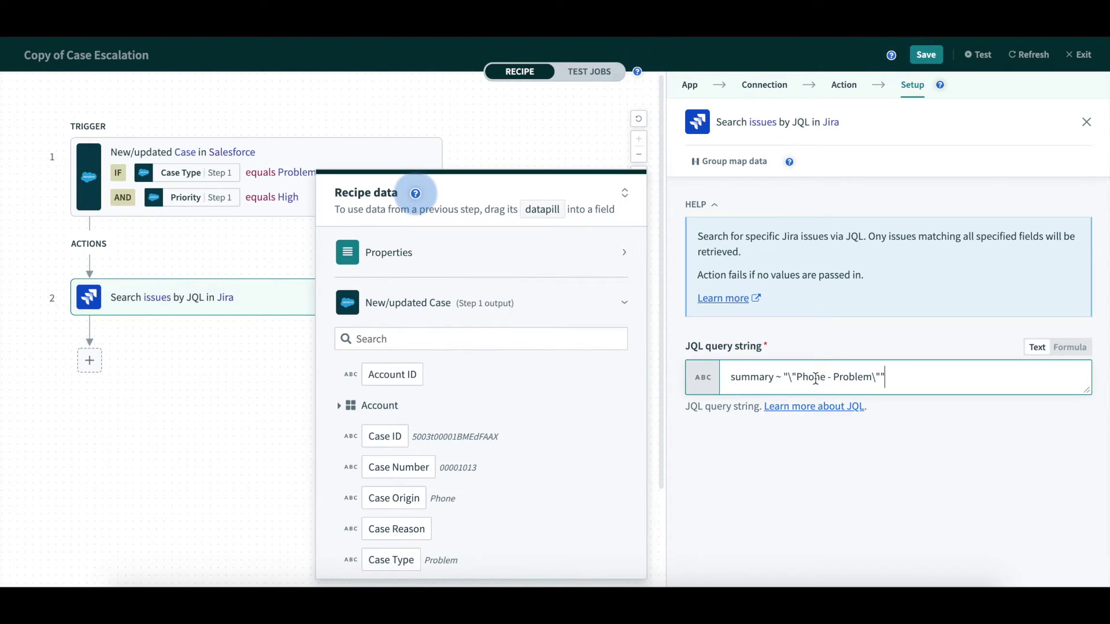
left_click(790, 463)
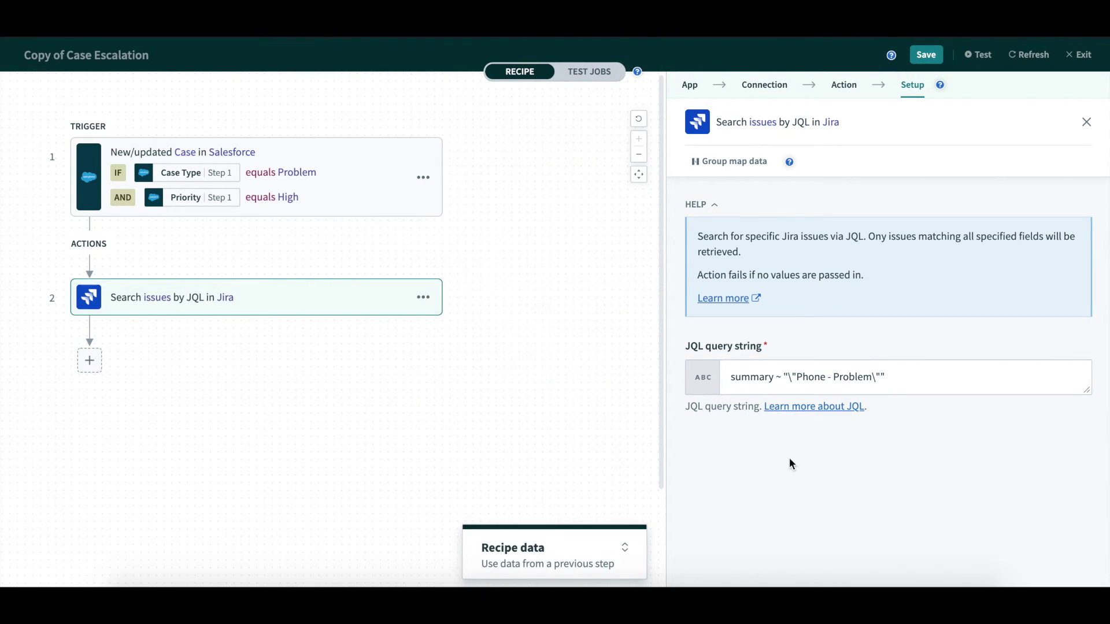
- Add a Number variable JIRA_Issue_count with a default value of 0
left_click(1086, 122)
left_click(89, 361)
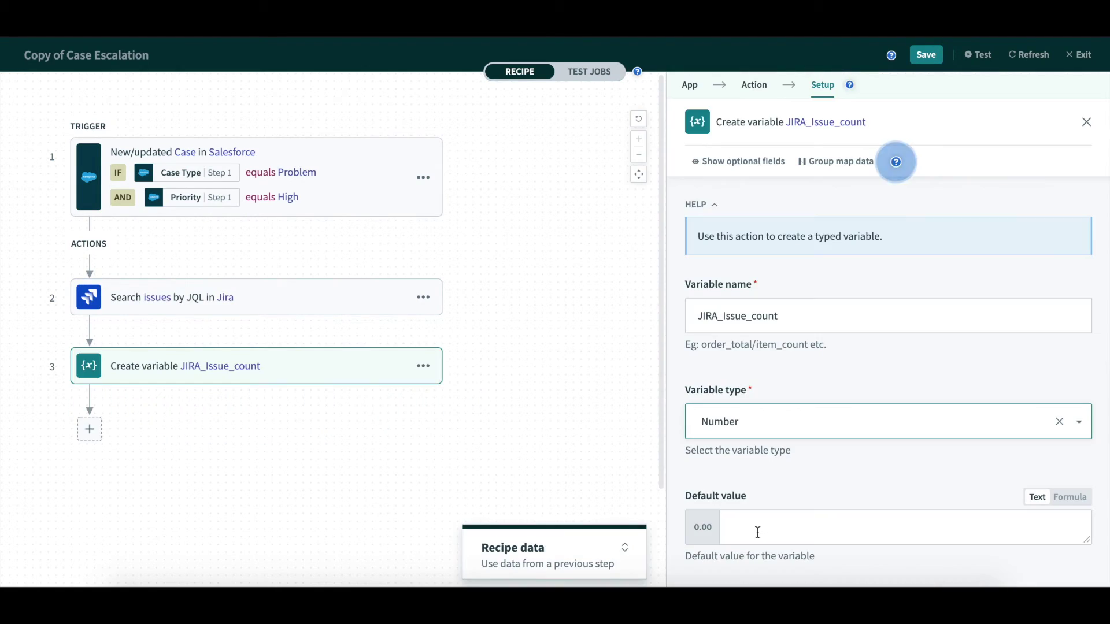
left_click(757, 530)
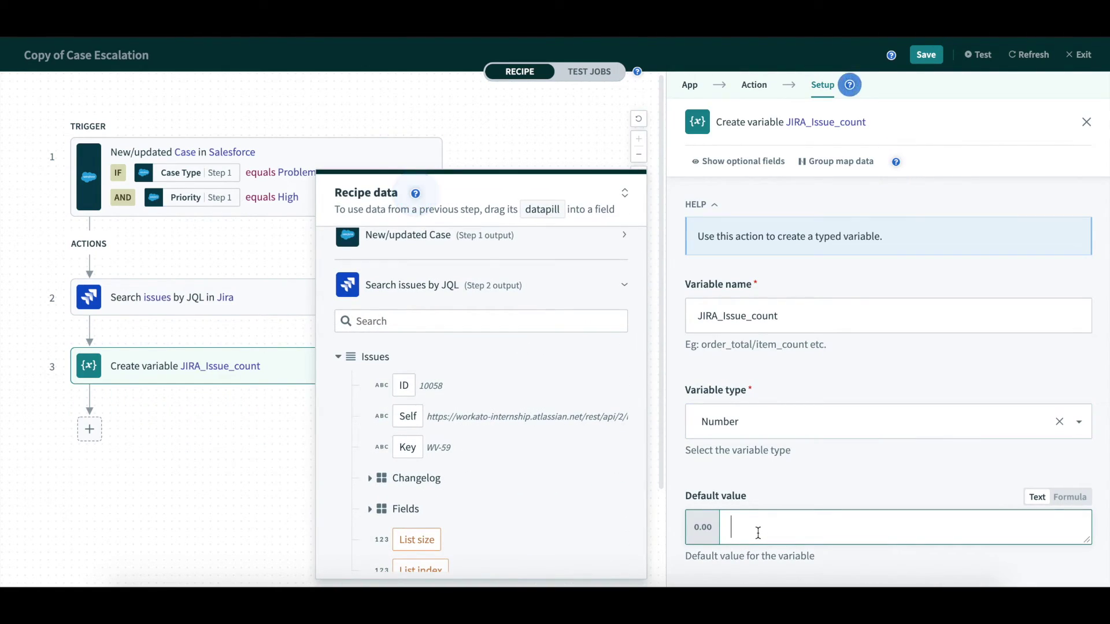
type("0")
left_click(607, 191)
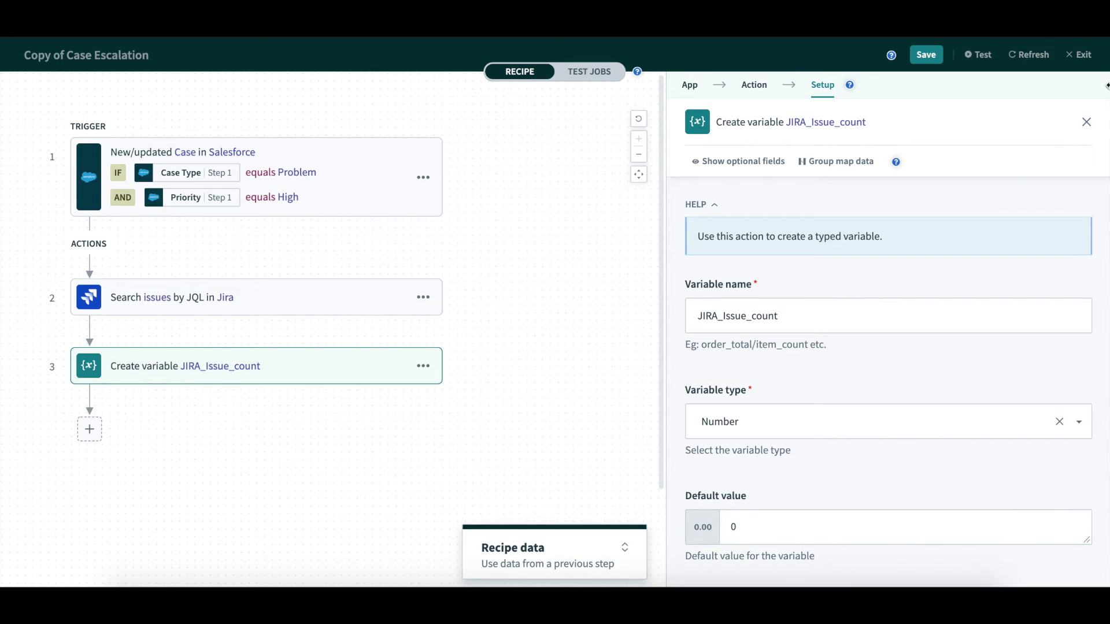
left_click(1086, 122)
- Loop over the found Jira Issues and check whether each Summary contains 'Unable to log into'
left_click(90, 409)
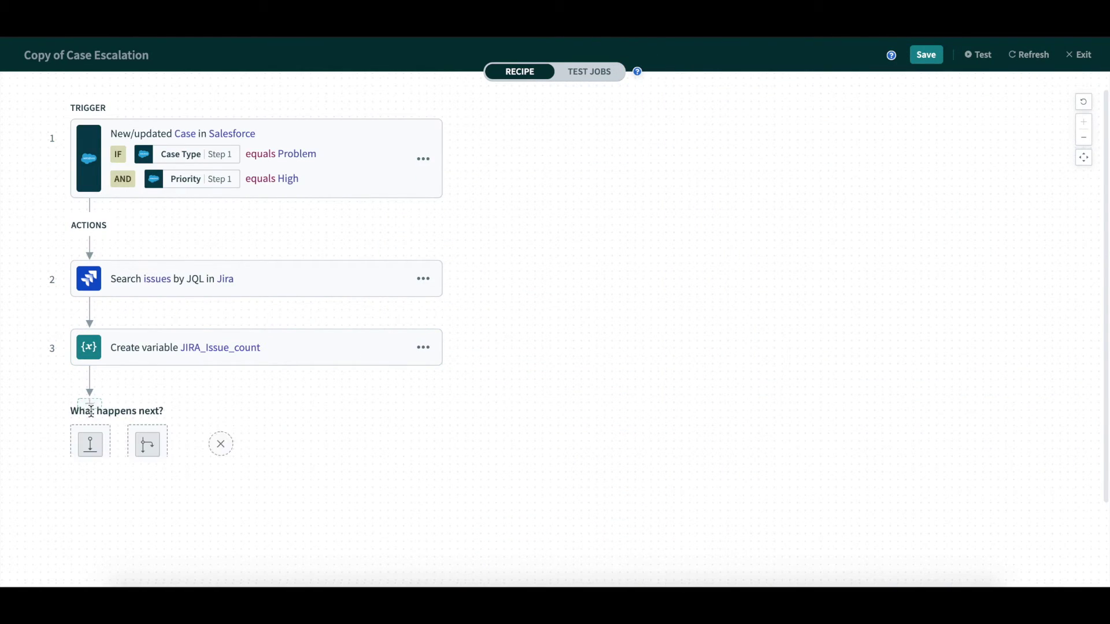
left_click(257, 453)
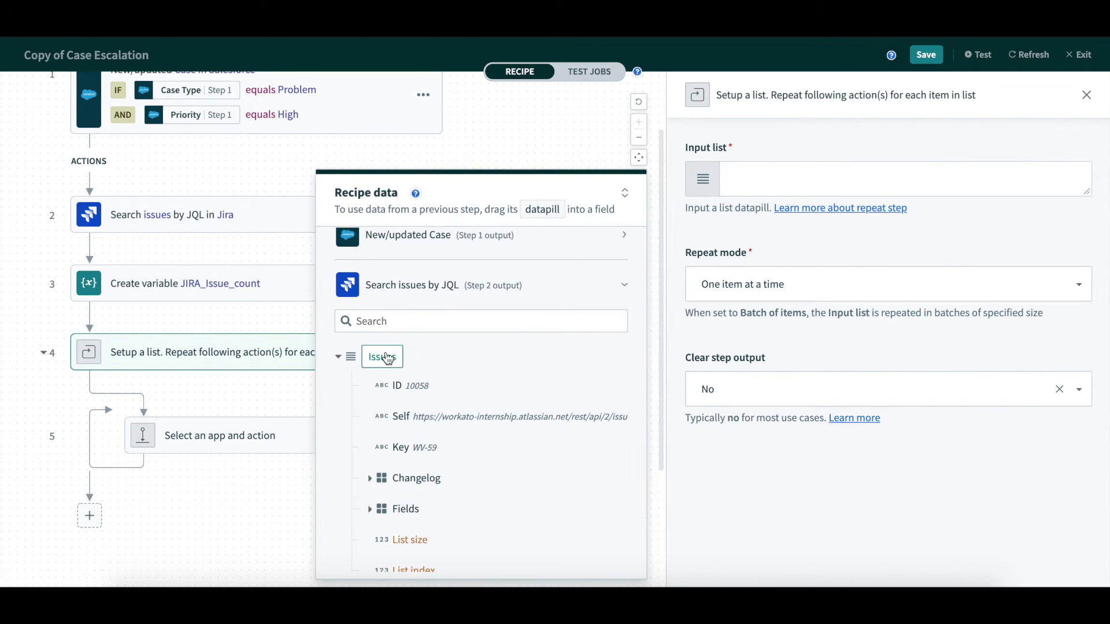
left_click(386, 358)
left_click(220, 435)
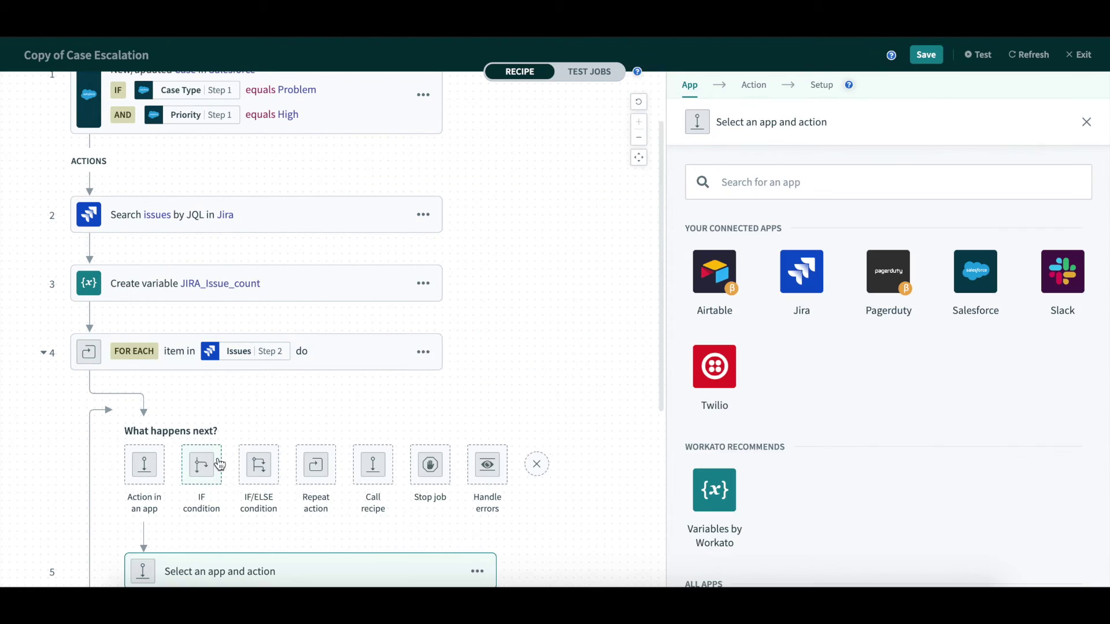
left_click(214, 459)
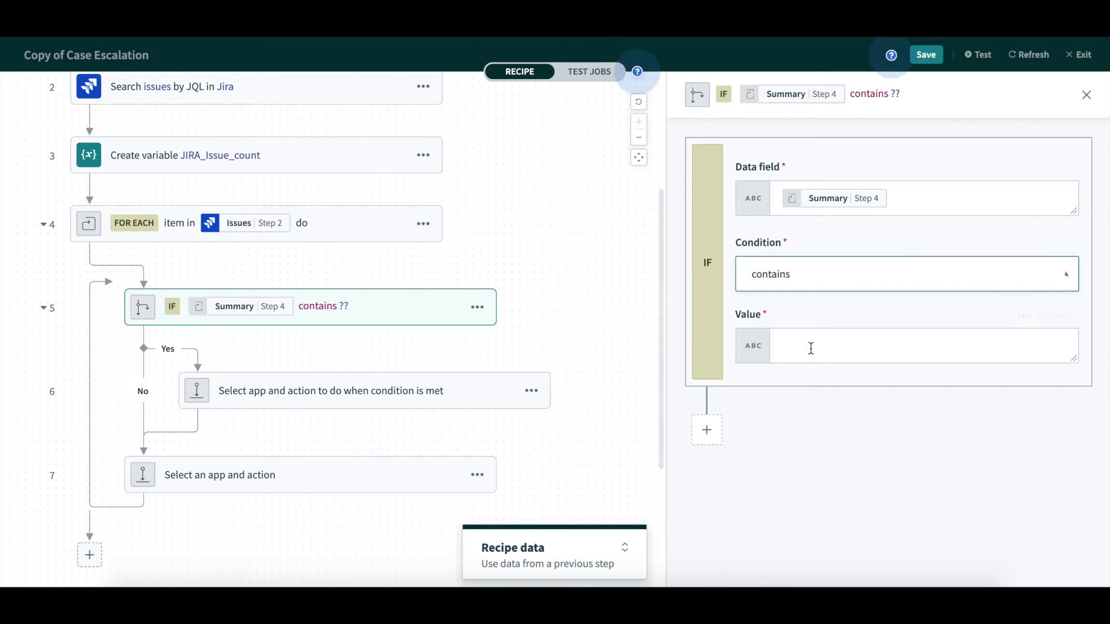
left_click(811, 349)
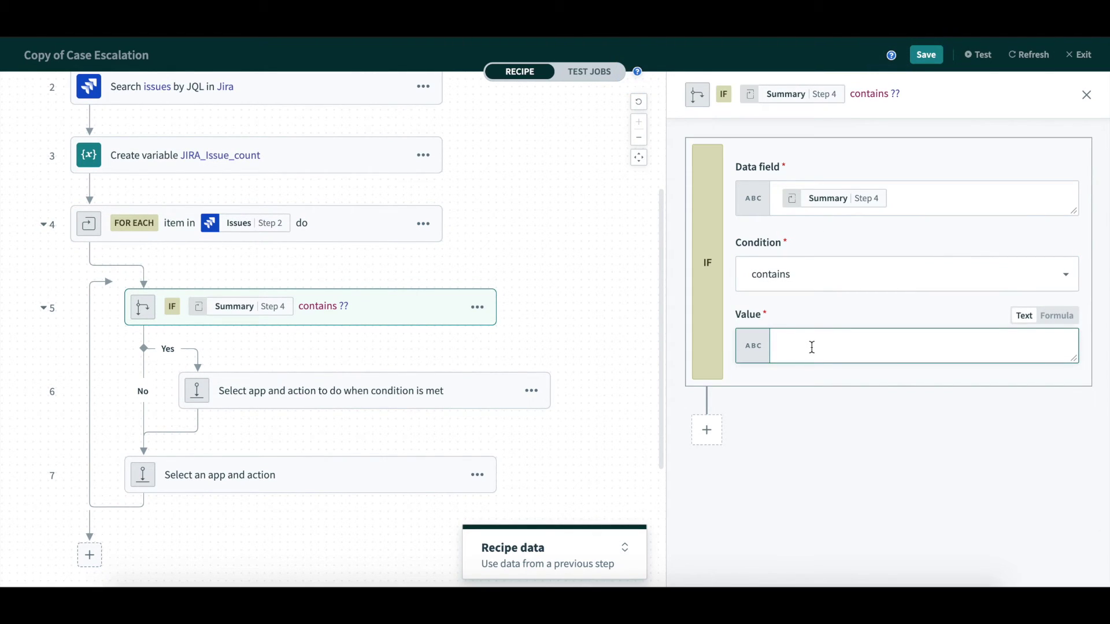
type("\"Unable to log into\"")
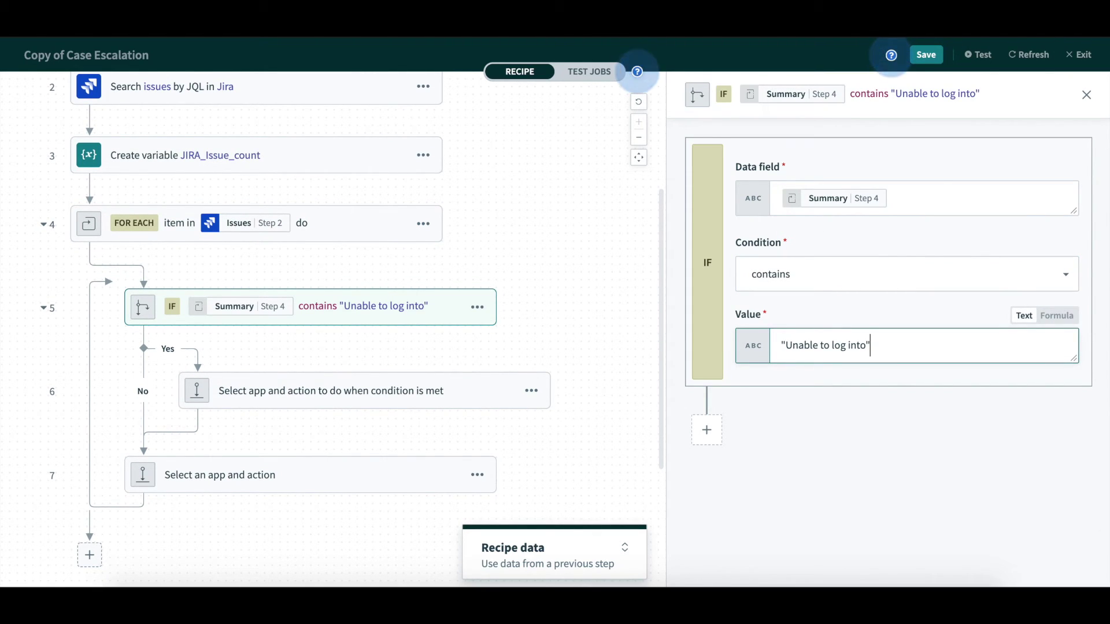
- Add an Update variable action as step 6 inside the condition
left_click(1086, 95)
left_click(717, 487)
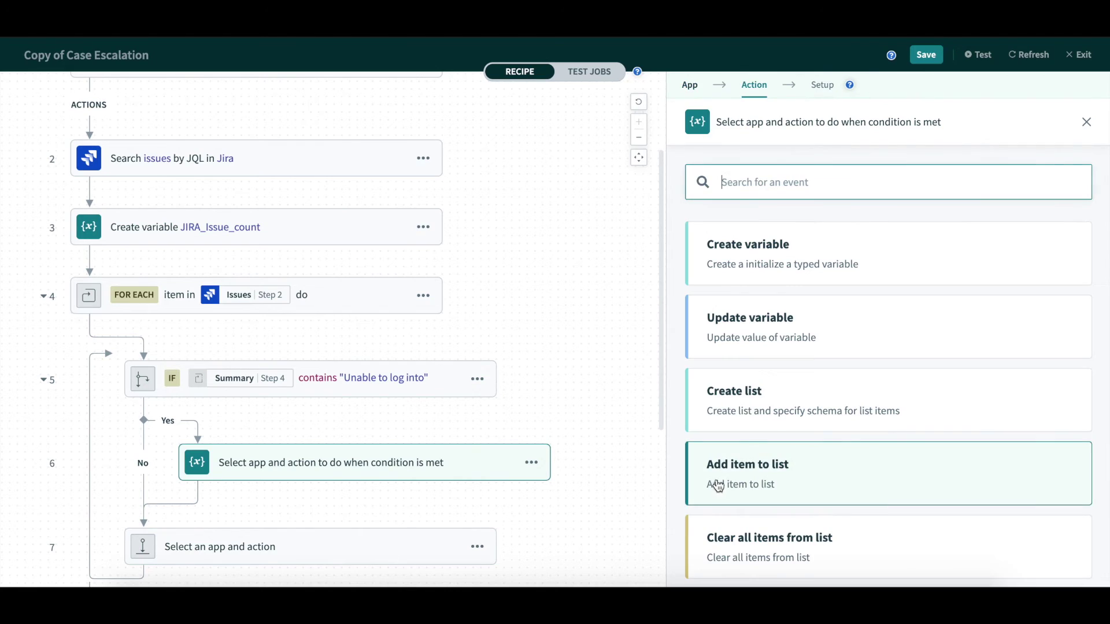
left_click(788, 347)
- Update JIRA_Issue_count, then add a Slack message step containing 'here' after the count check
left_click(787, 347)
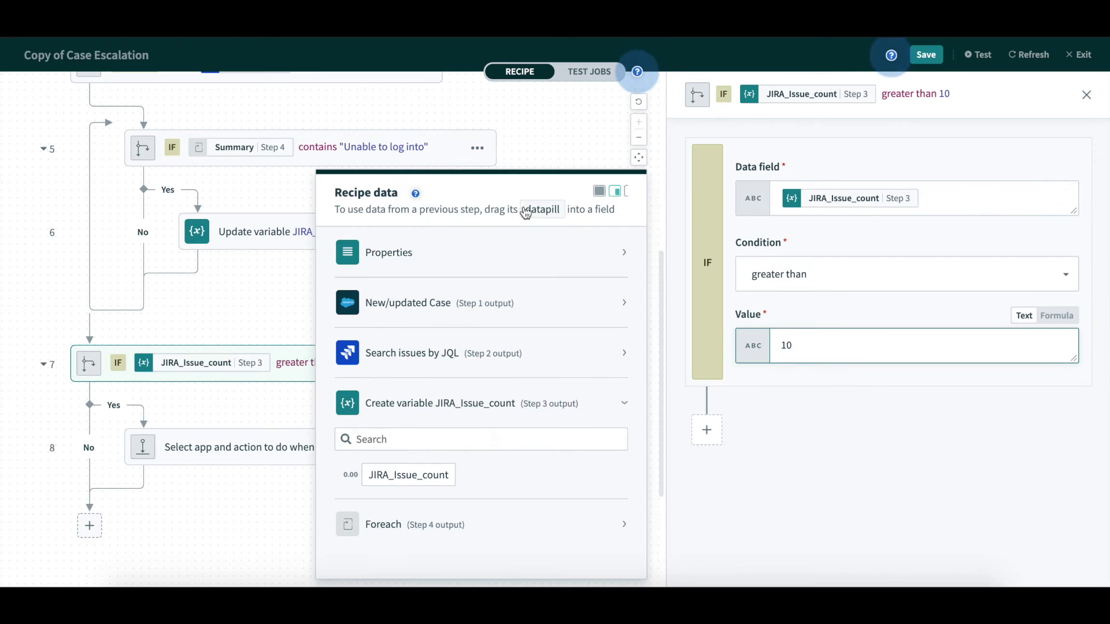
left_click(326, 462)
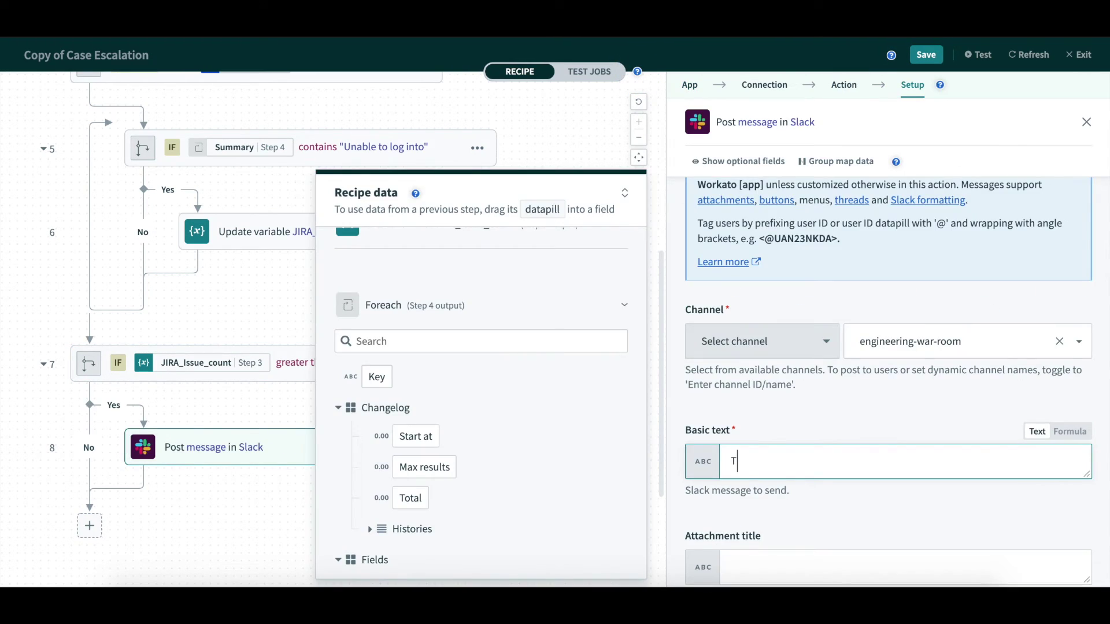
type("here are JIRA_Issue_count Step 3 issues in JIRA of Type:")
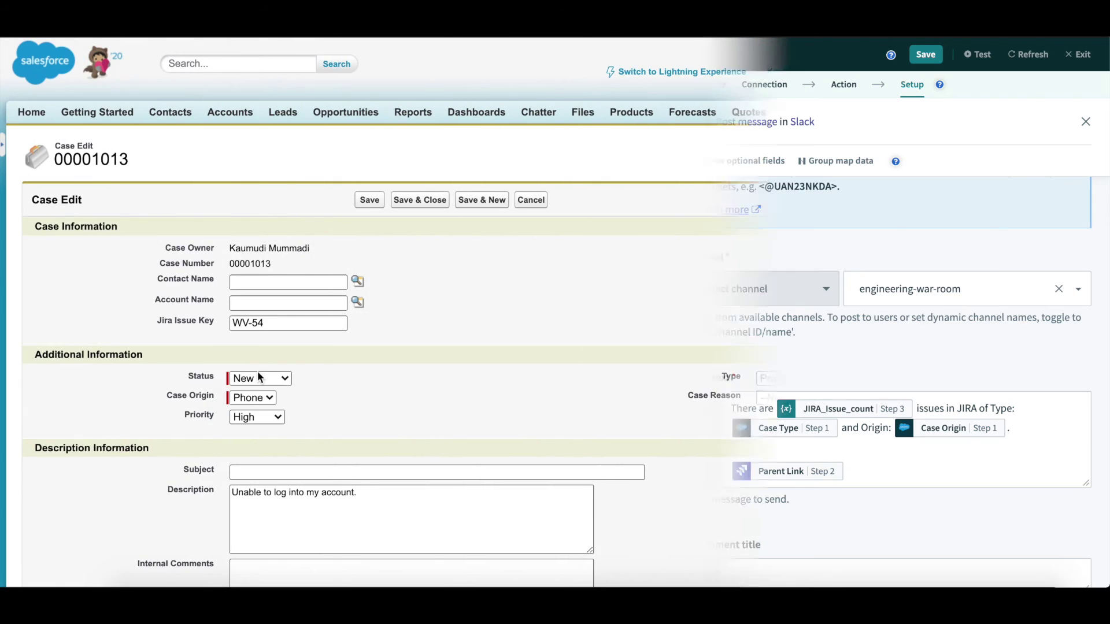
- Test the recipe by saving a Salesforce case with its Status kept as New
left_click(259, 378)
left_click(259, 377)
left_click(370, 200)
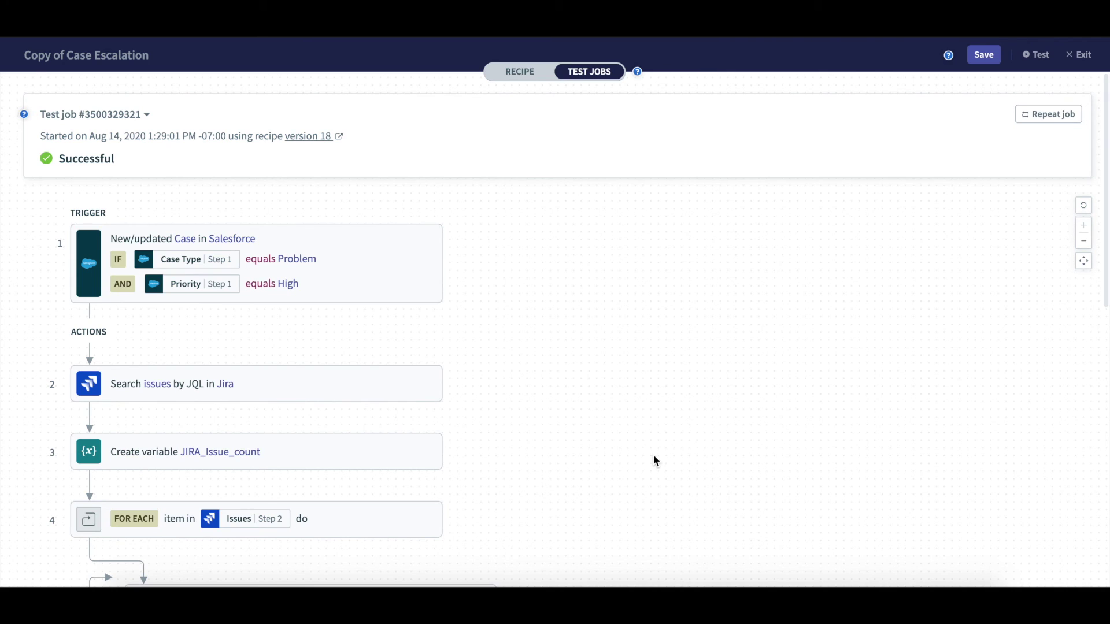
scroll(653, 456, "down", 1)
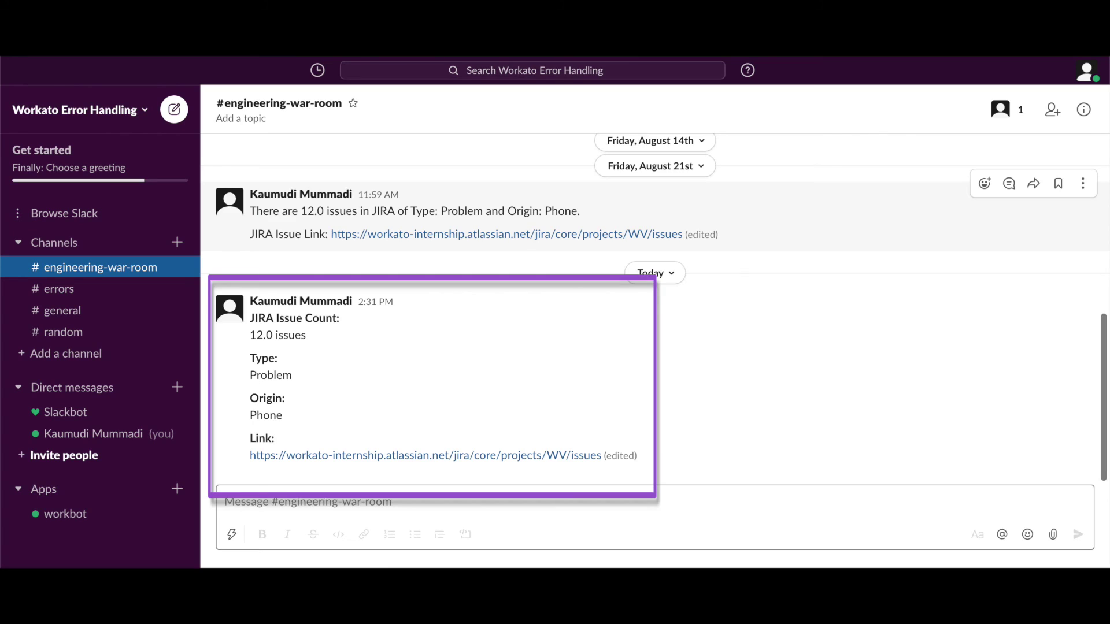